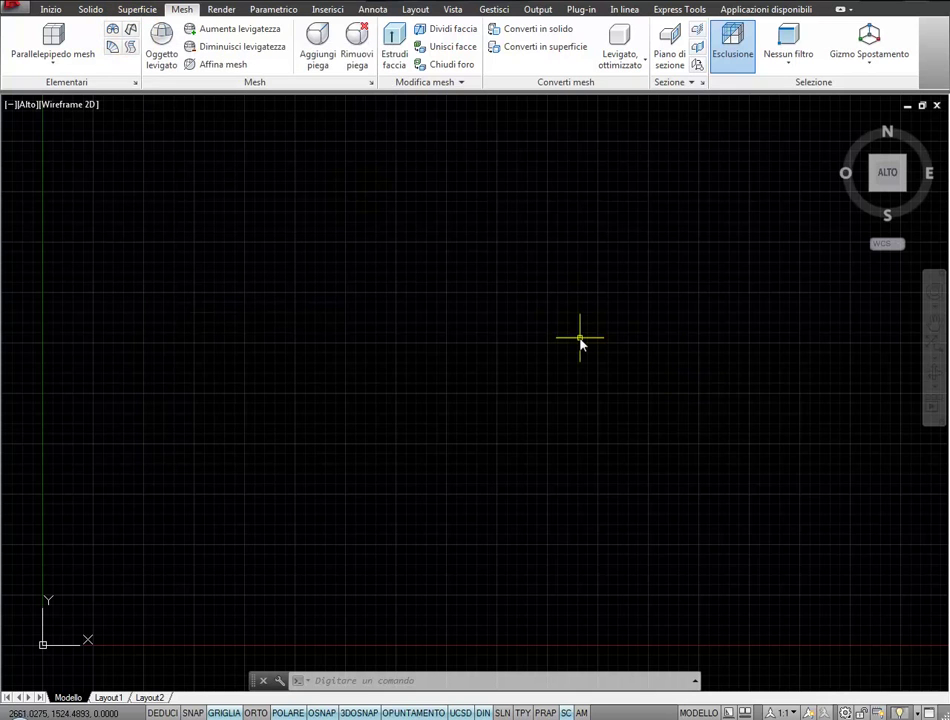
Step: Switch the ribbon from the Mesh tools to the Inizio (Home) tab
click(50, 9)
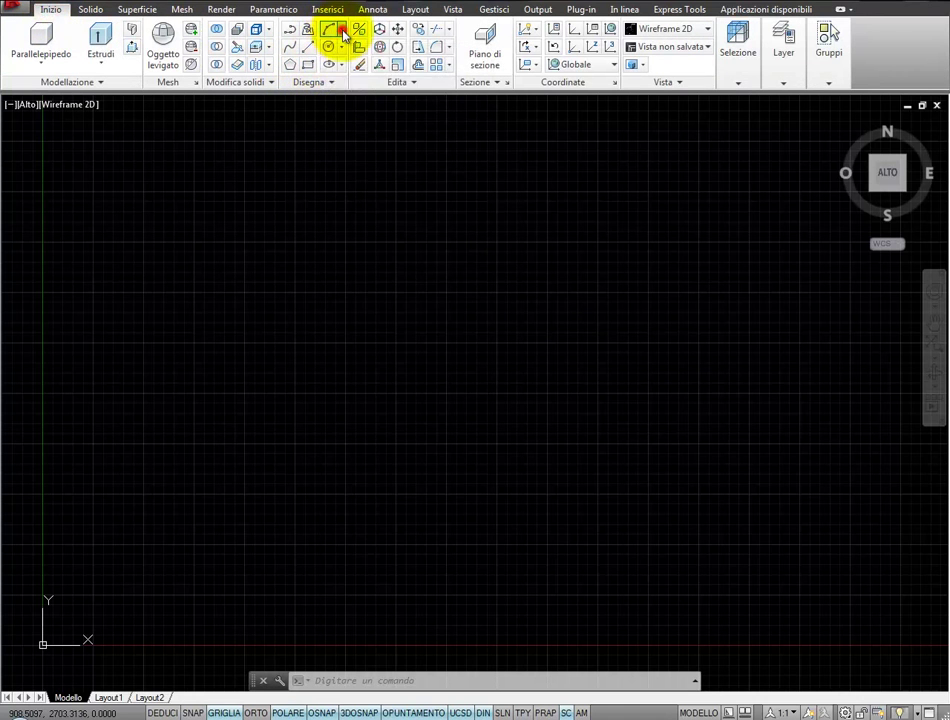
Step: Draw a semicircular arc using Centre, Start, End, from a right start point to a left end point
click(340, 30)
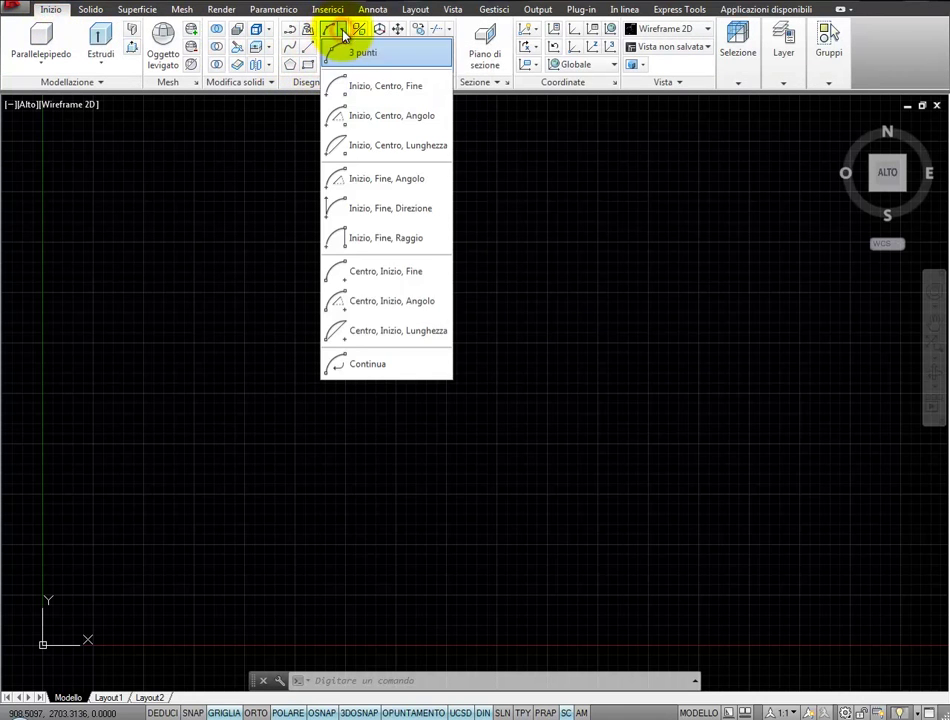
click(397, 271)
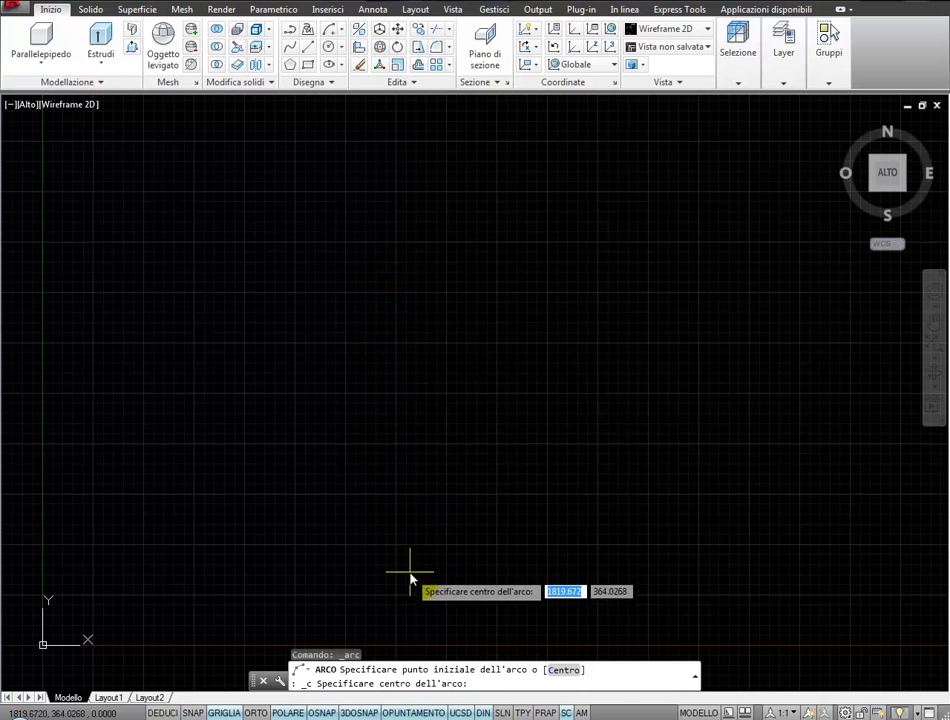
click(403, 546)
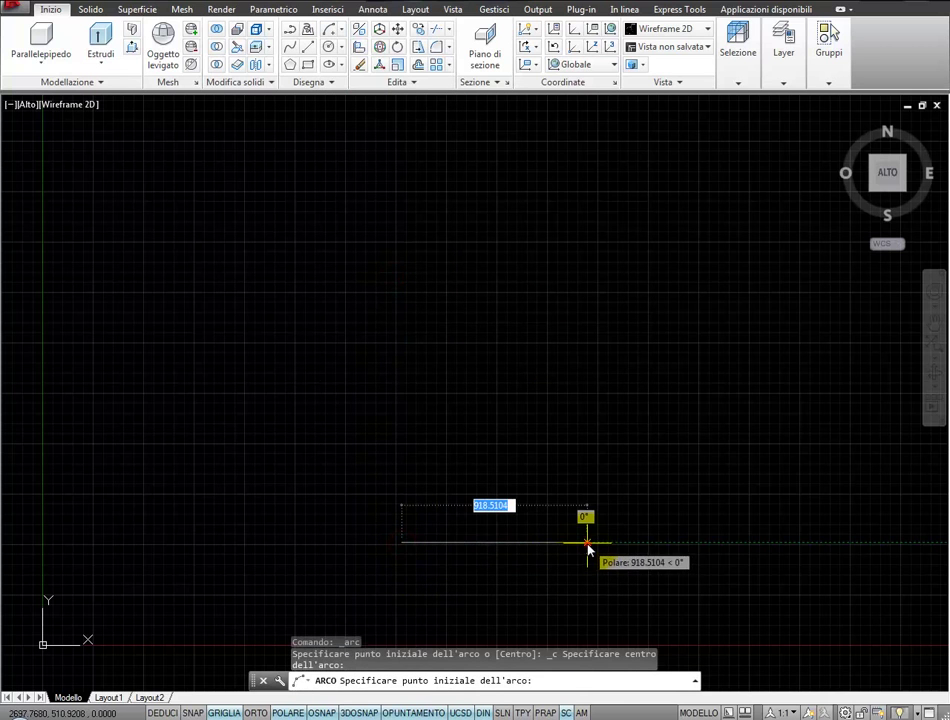
click(587, 544)
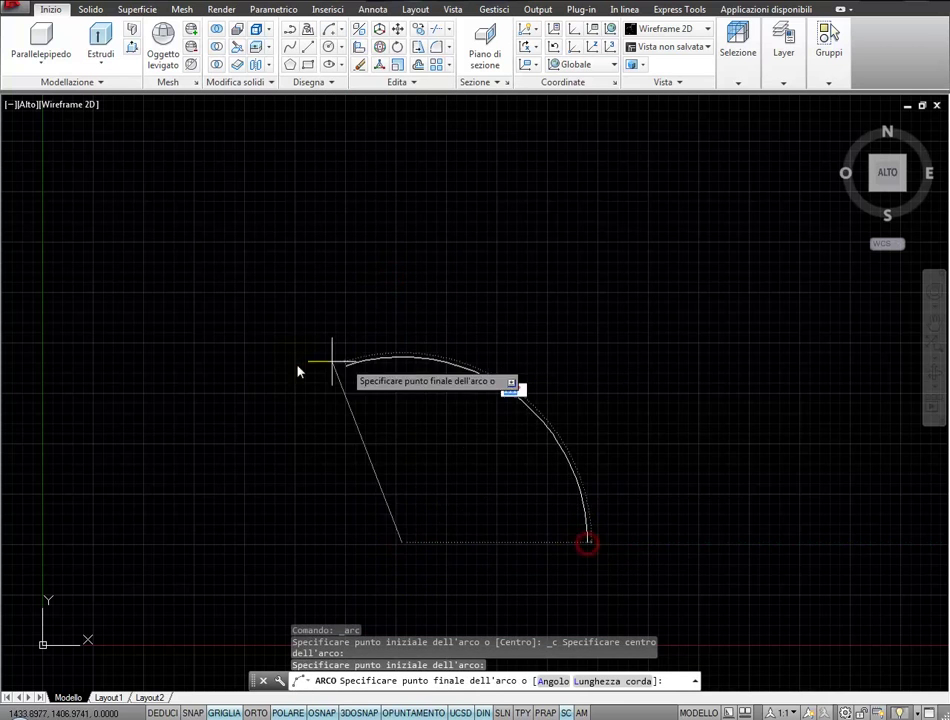
click(230, 544)
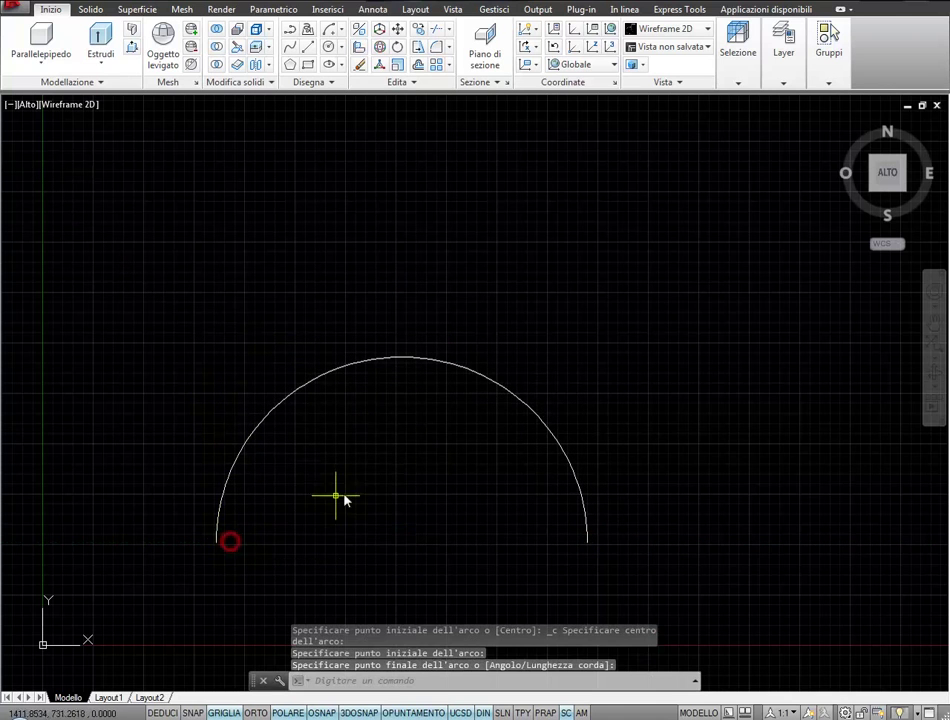
click(66, 104)
Step: Use shaded-with-edges style and the SE isometric view, then grip-rotate the arc 90° upright
click(131, 225)
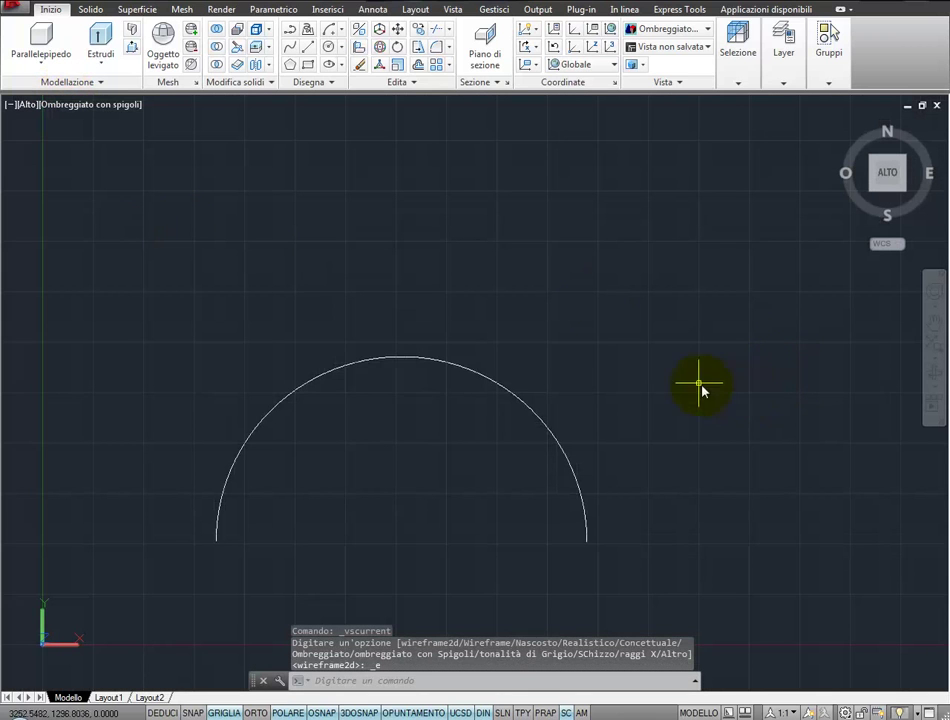
mouse_move(887, 178)
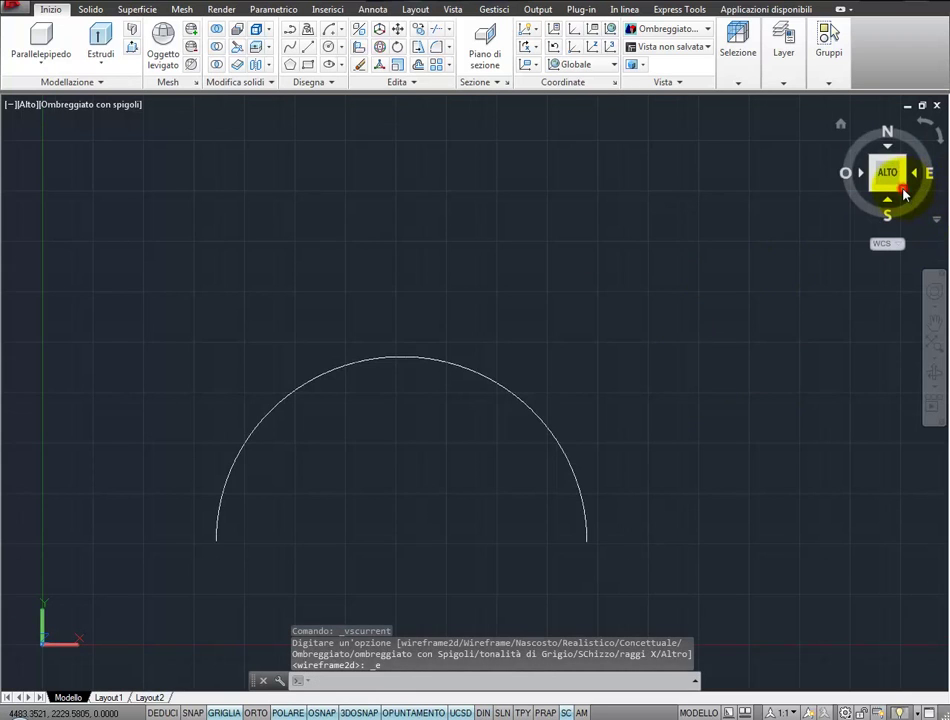
click(903, 193)
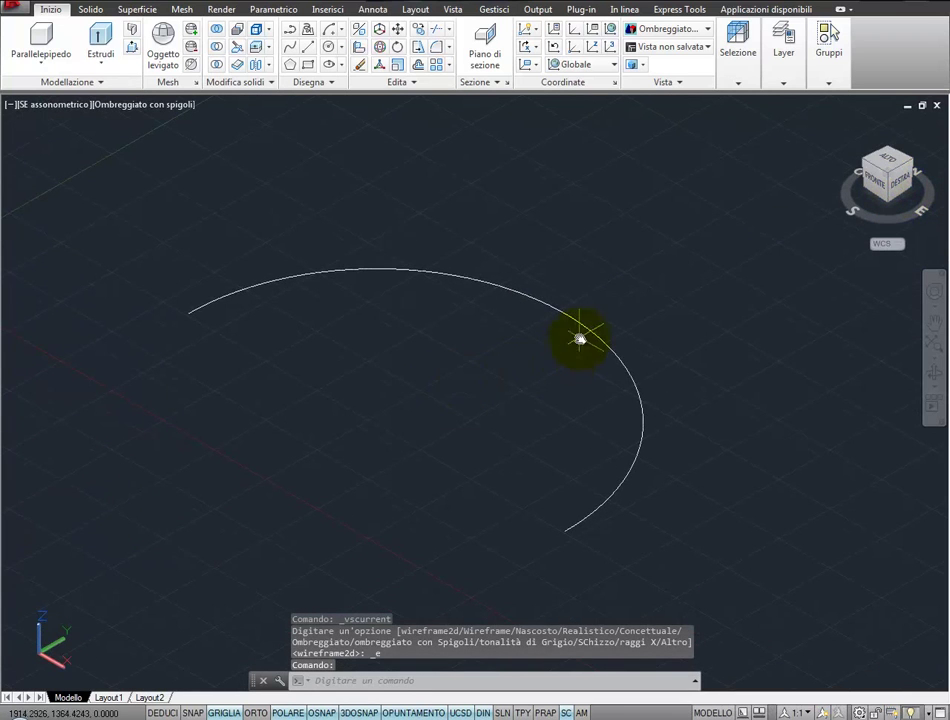
click(590, 332)
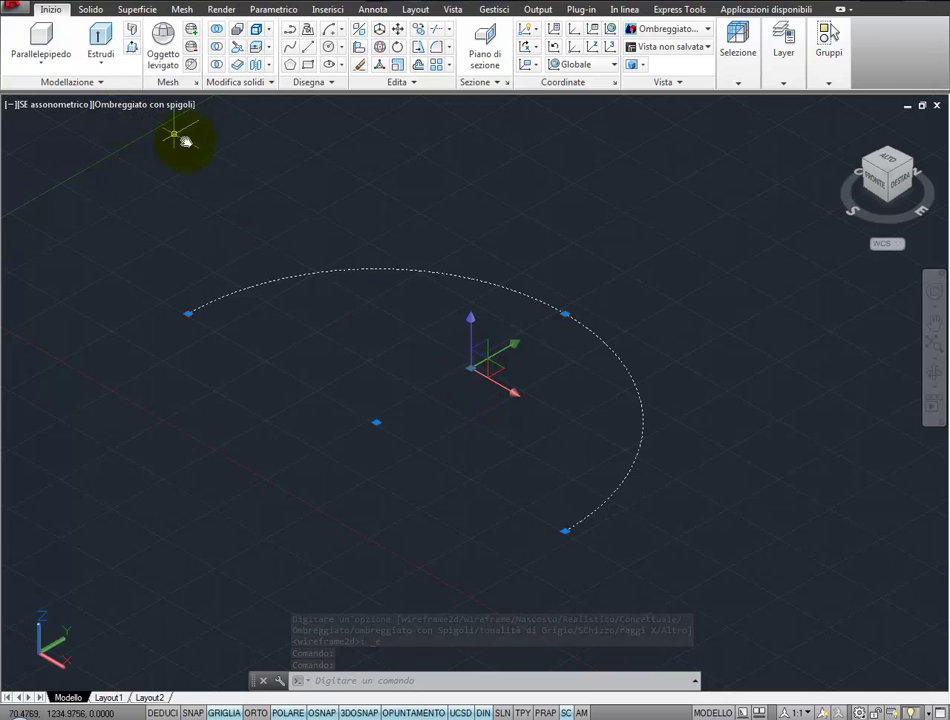
click(474, 375)
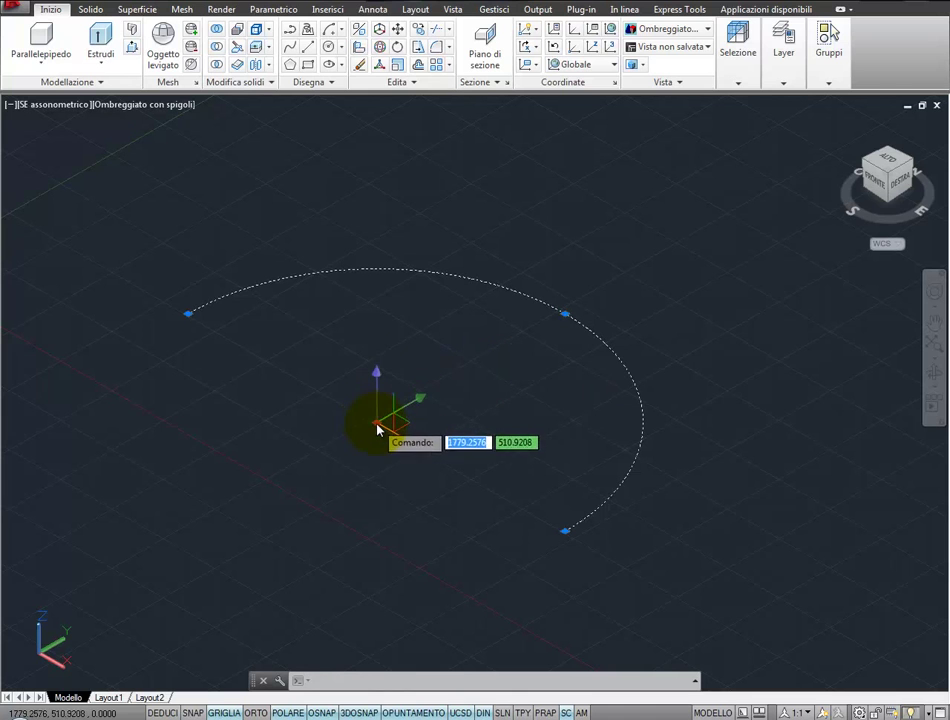
click(376, 422)
click(410, 448)
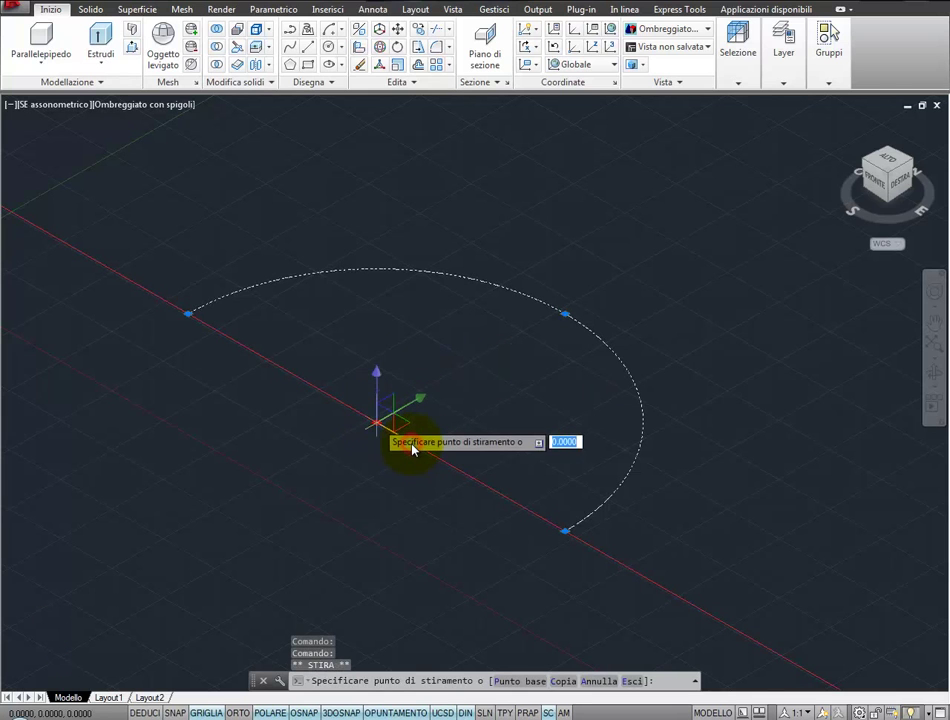
key(space)
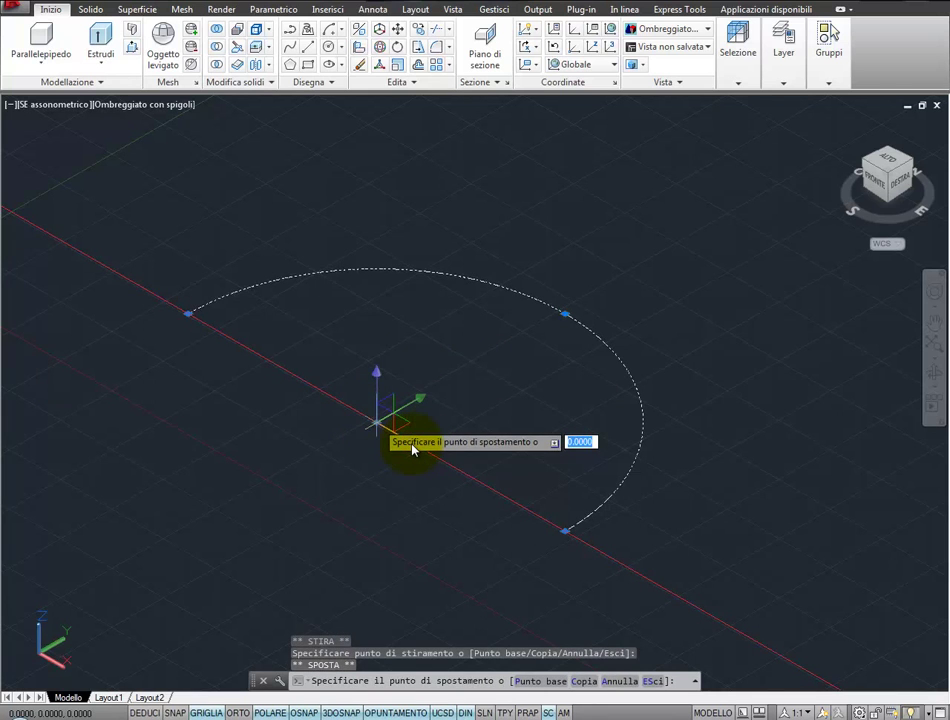
key(space)
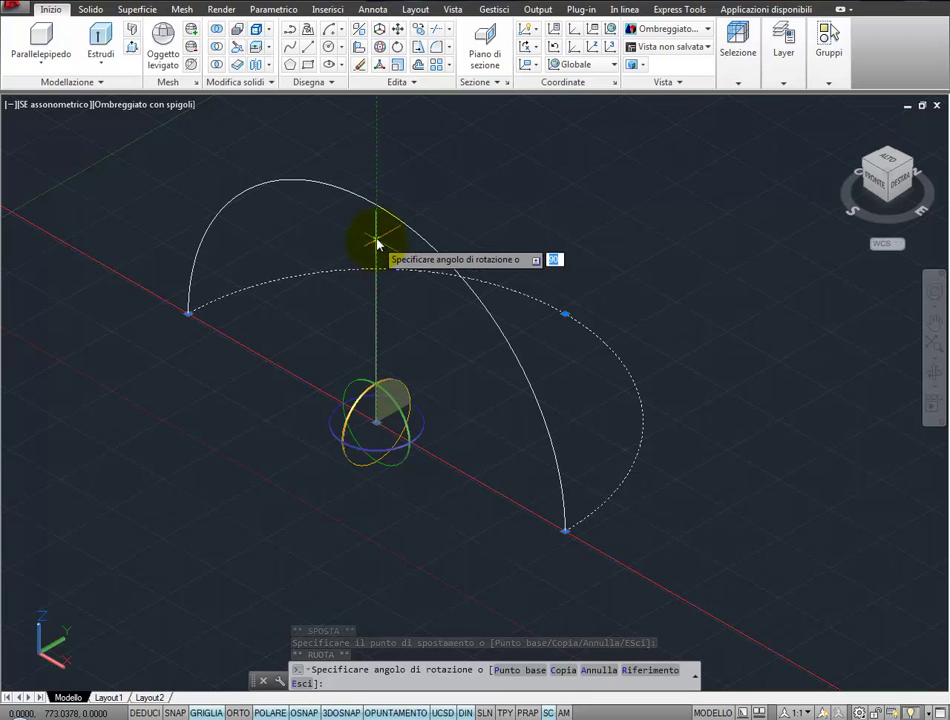
key(Escape)
key(Escape)
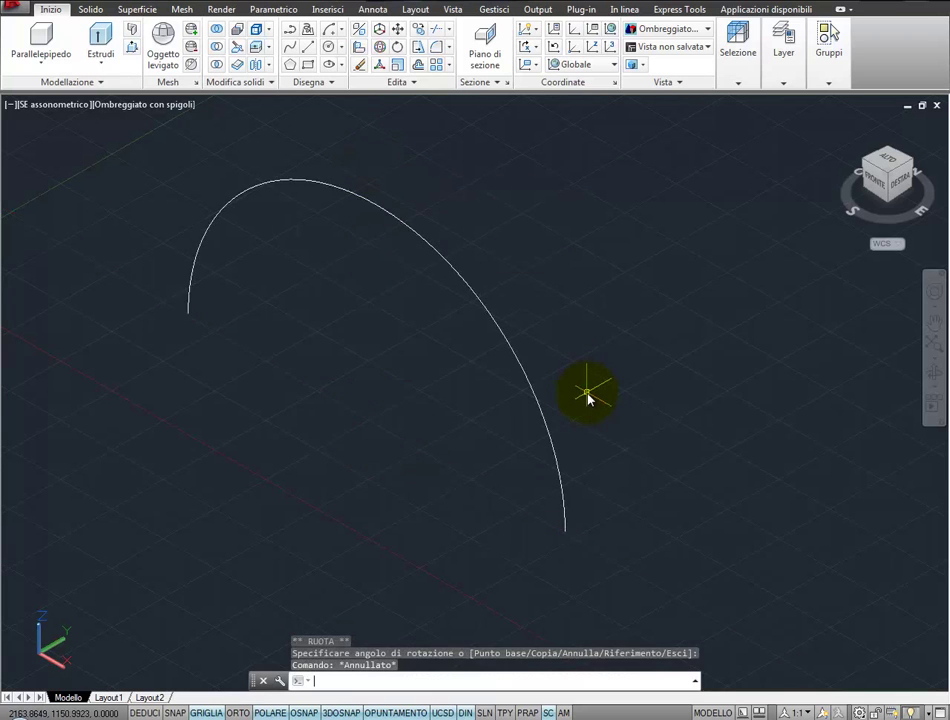
scroll(580, 395, down, 4)
Step: Rotate-copy the arc about its lower endpoint grip to form a second joined arch
click(552, 374)
click(502, 420)
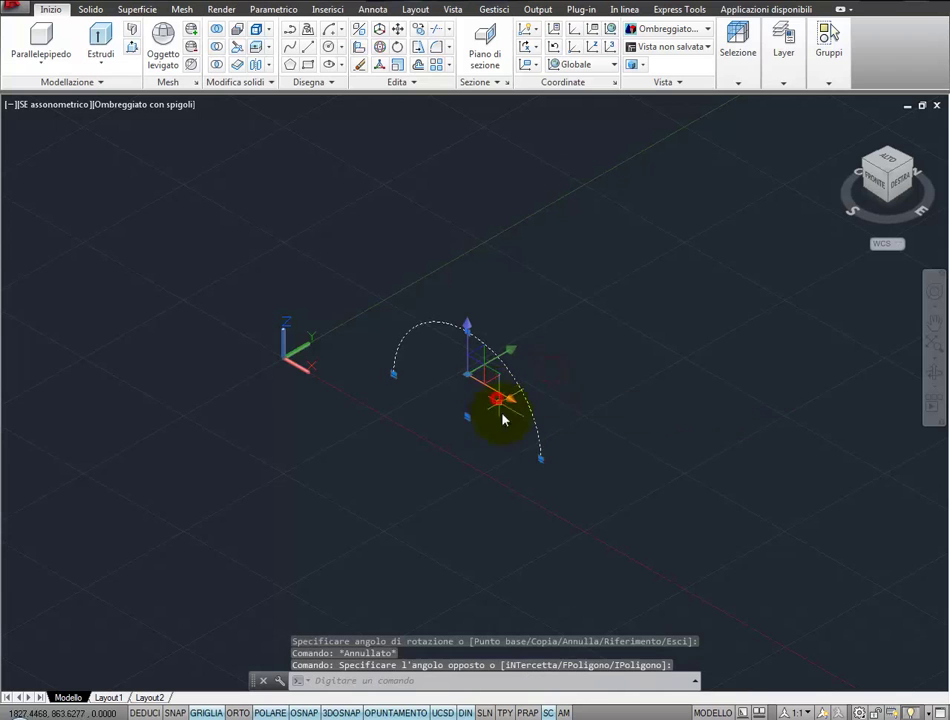
click(540, 461)
right_click(541, 461)
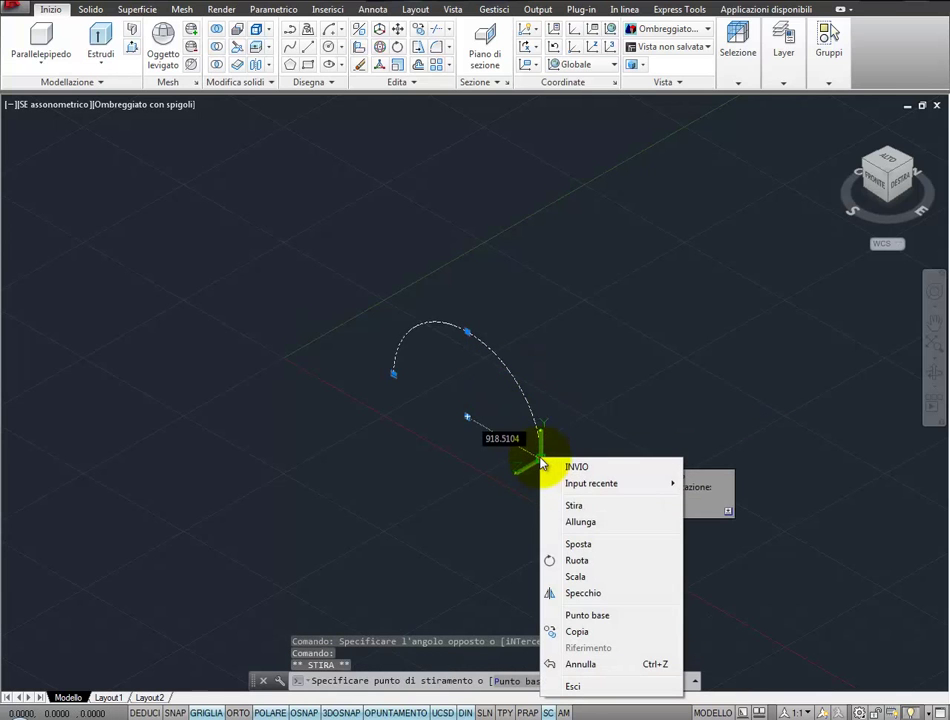
click(590, 560)
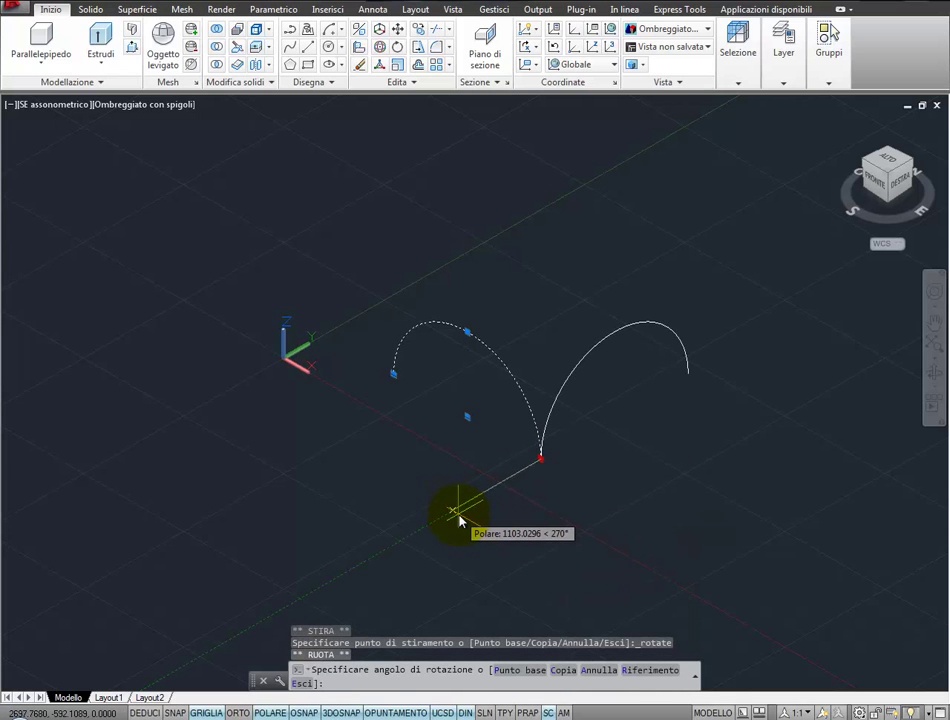
key(Escape)
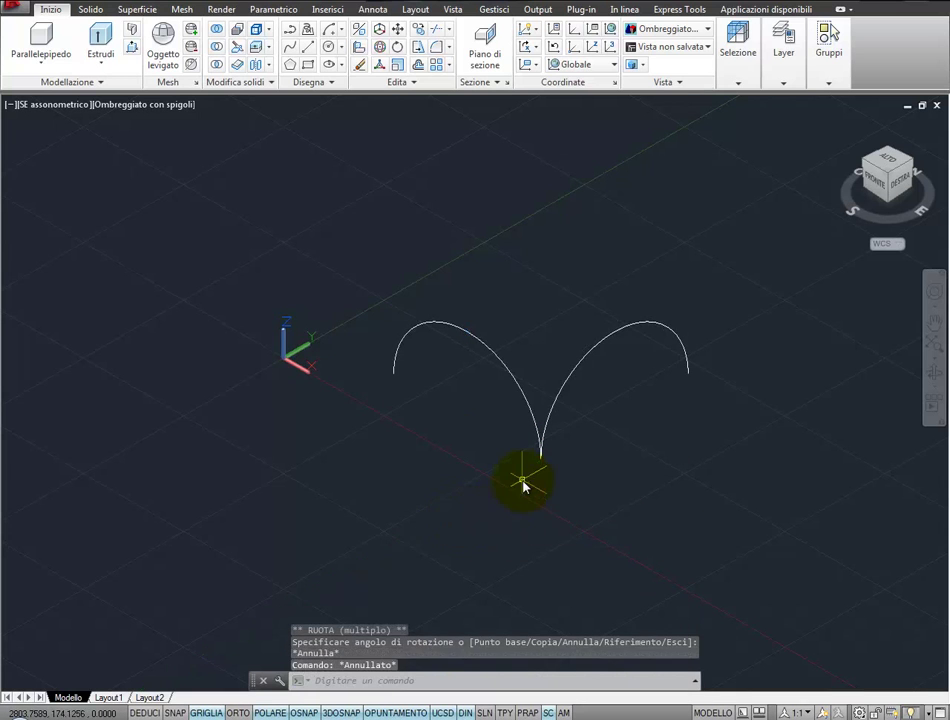
middle_drag(526, 483, 413, 477)
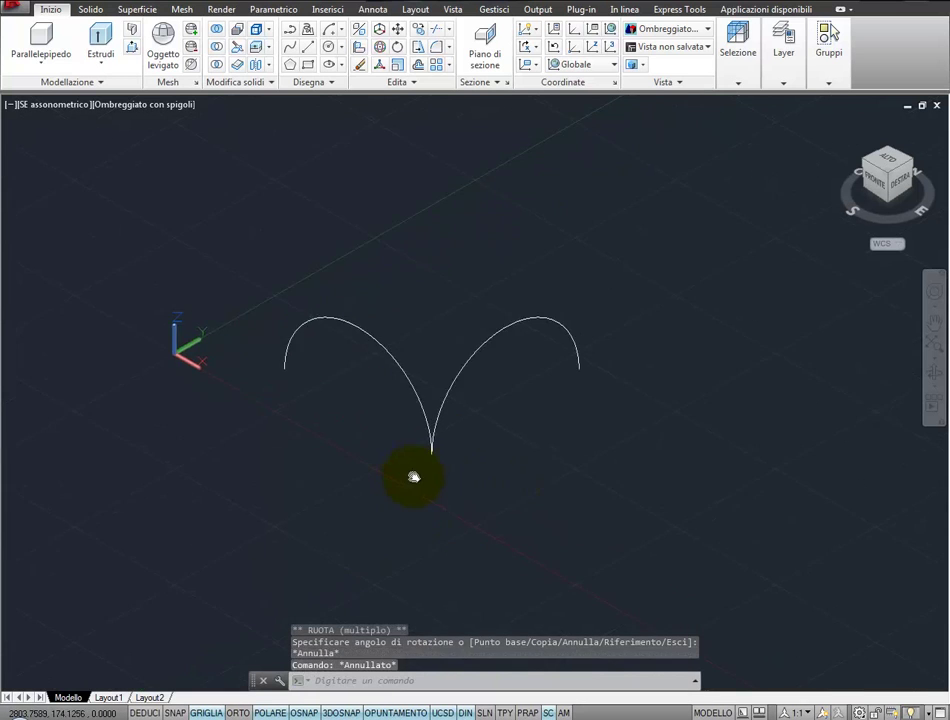
Step: Mirror both arches across a line through their ends, keeping the originals, for four arcs
click(416, 84)
click(434, 100)
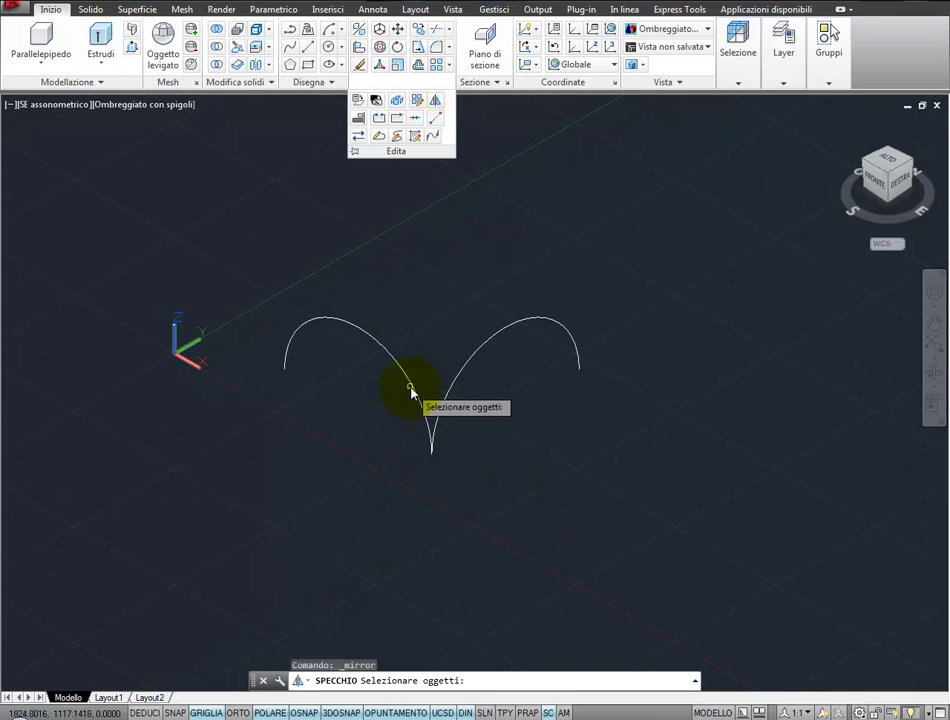
click(412, 385)
click(459, 378)
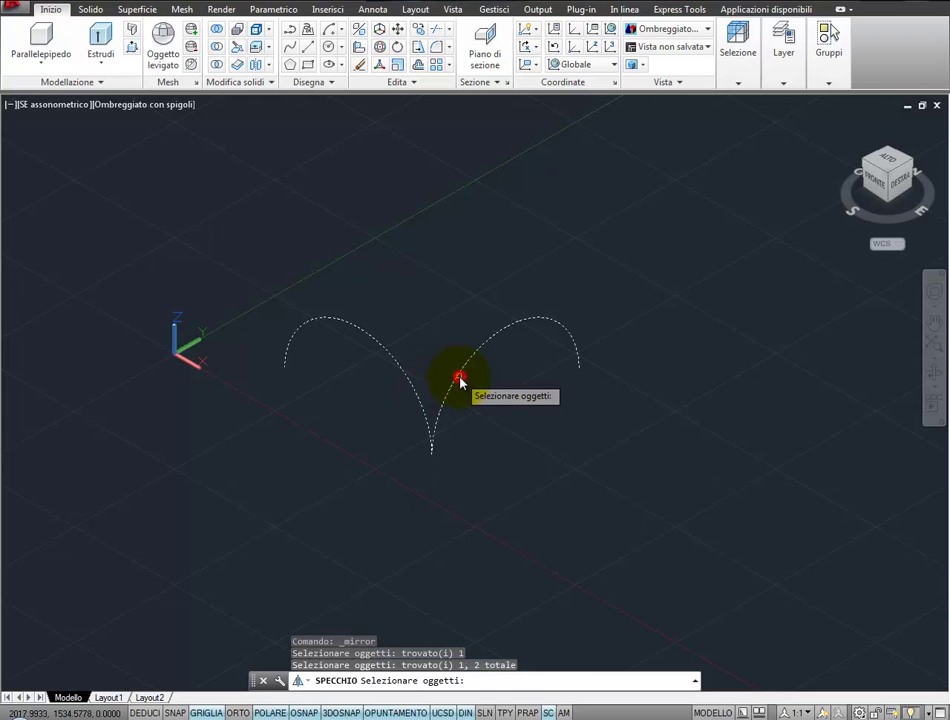
key(Return)
click(286, 369)
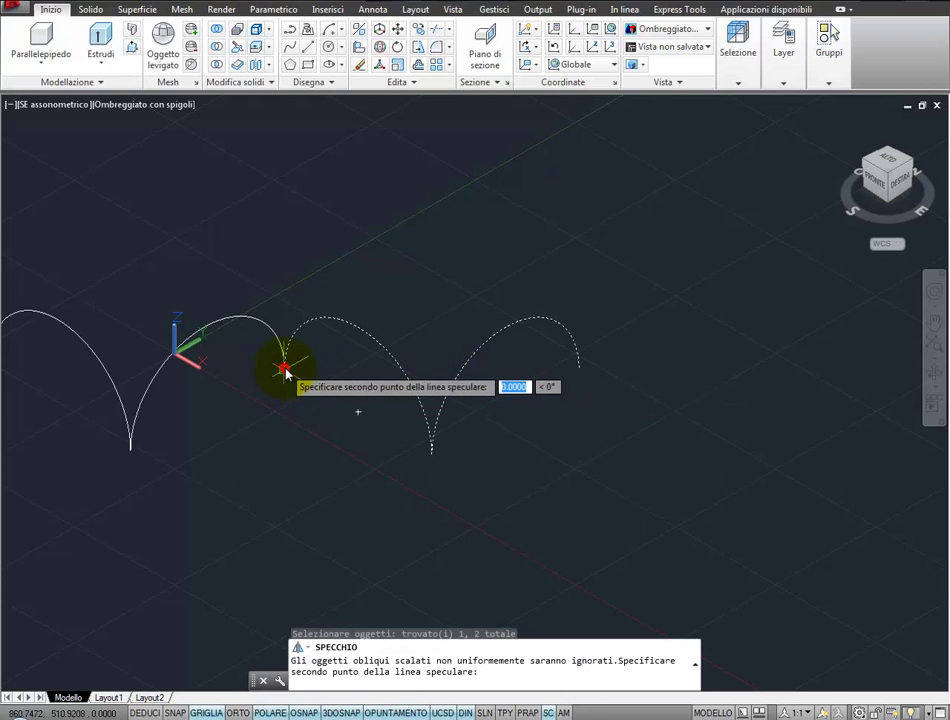
click(579, 372)
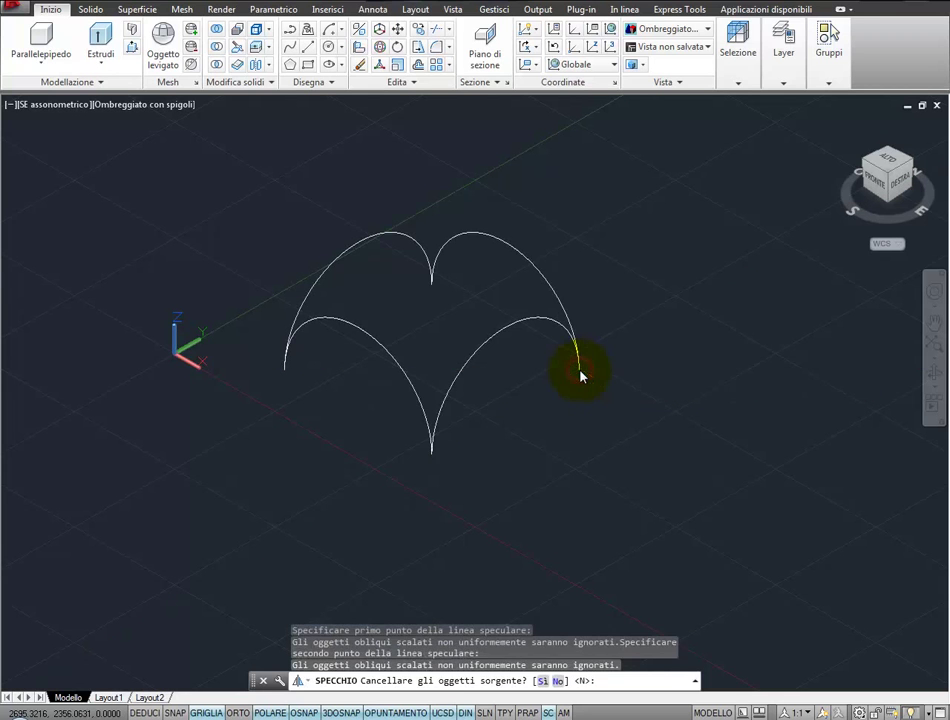
key(Return)
mouse_move(388, 384)
shift+middle_down()
mouse_move(331, 454)
mouse_move(170, 328)
mouse_move(299, 457)
mouse_move(437, 409)
mouse_move(480, 374)
mouse_move(413, 424)
mouse_move(316, 390)
mouse_move(286, 407)
mouse_move(374, 453)
mouse_move(424, 424)
shift+middle_up()
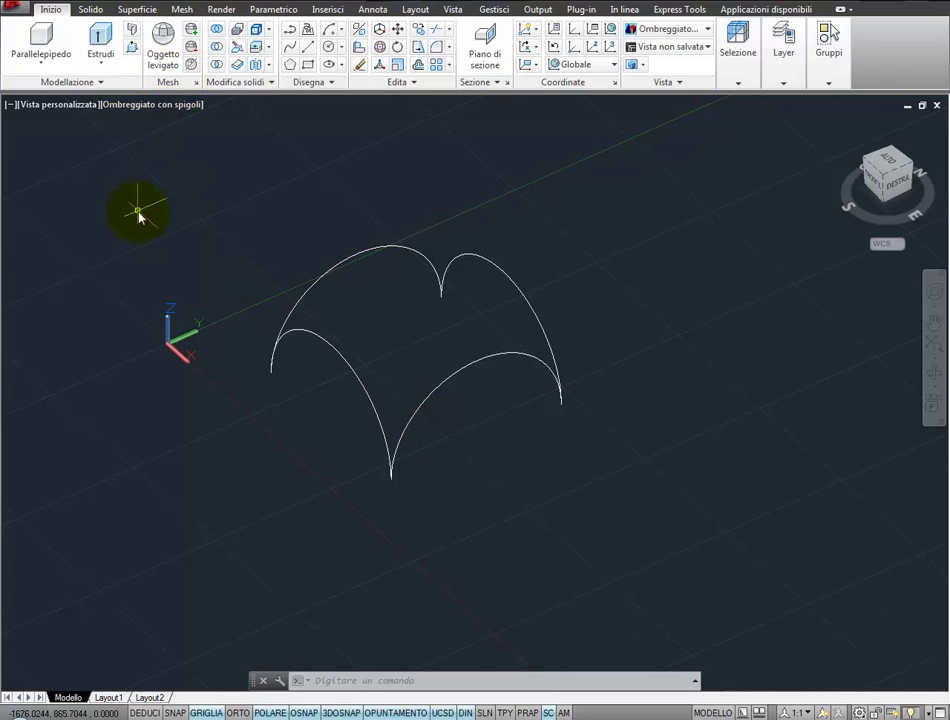
Step: Span a coarse SUPCOON Coons mesh across the four arcs, then undo it
click(180, 10)
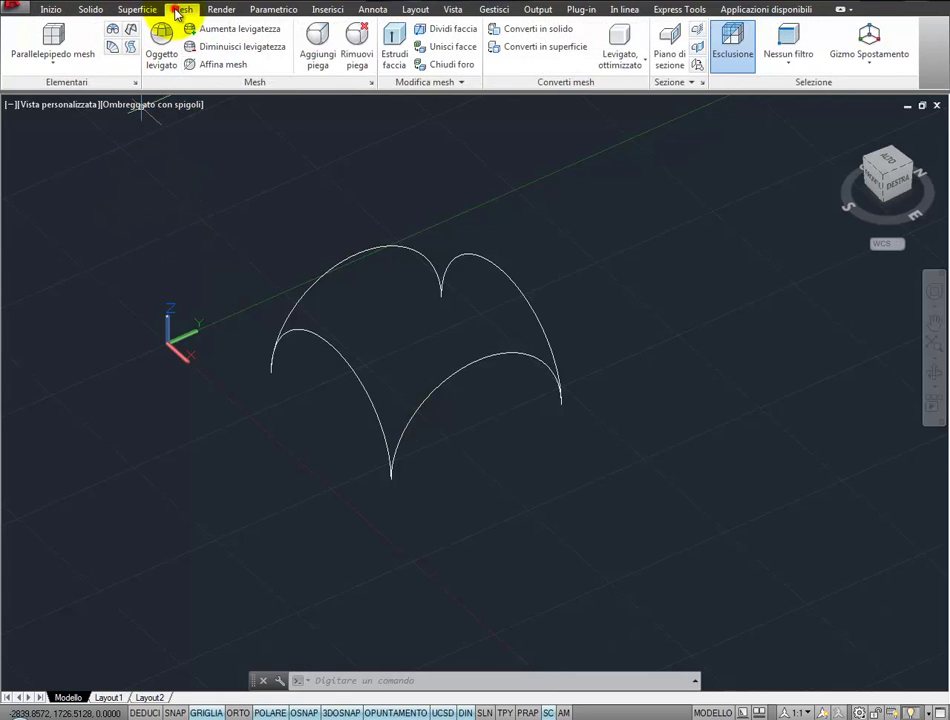
click(131, 32)
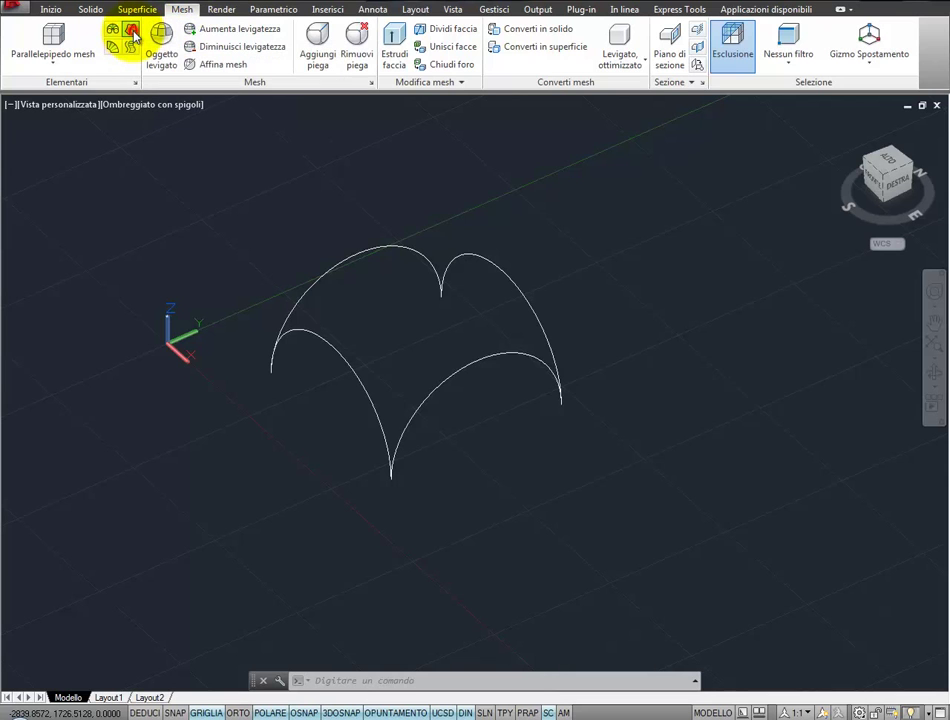
click(330, 346)
click(349, 267)
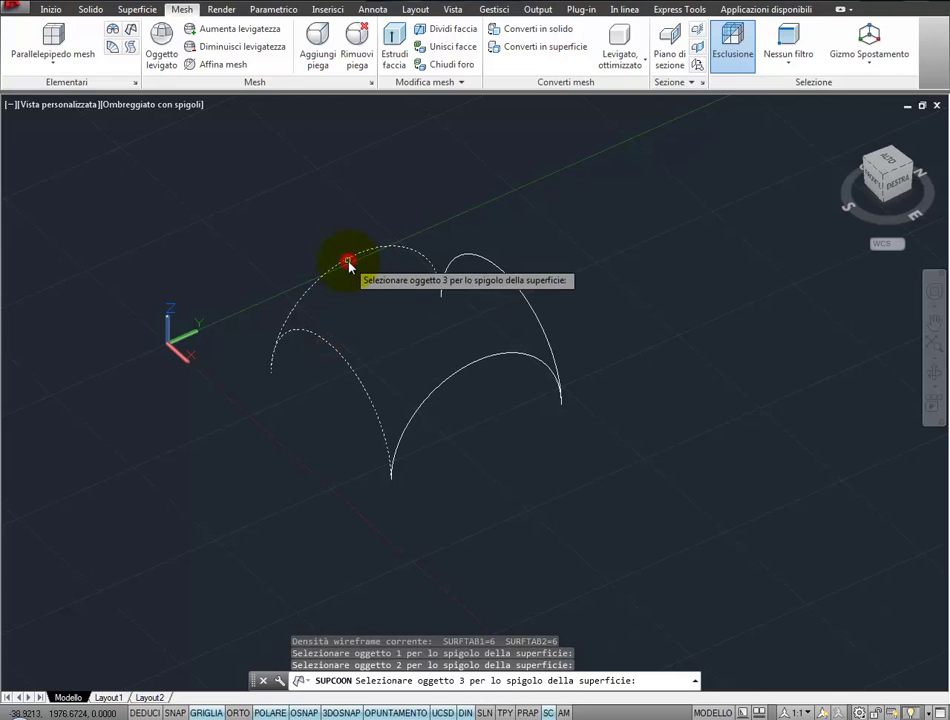
click(500, 268)
click(466, 374)
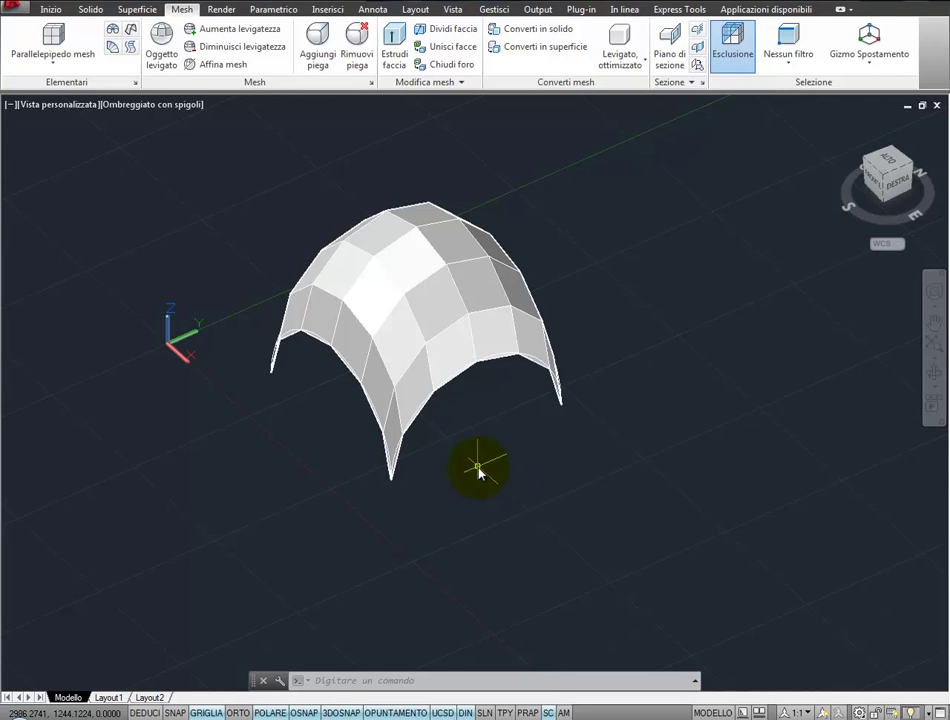
key(ctrl+z)
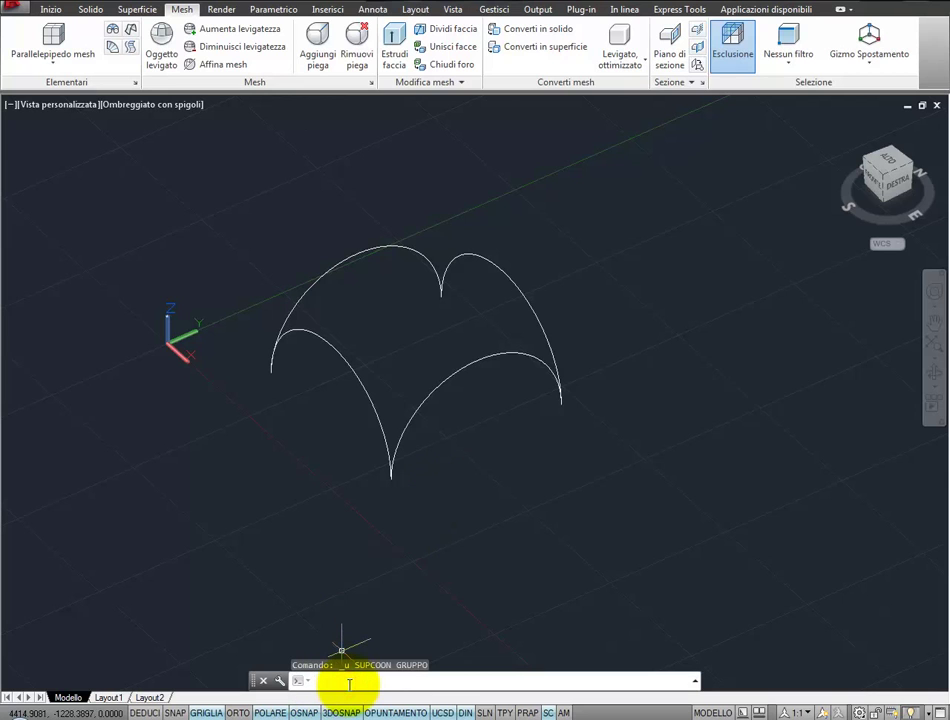
Step: Set SURFTAB1 to 20 and SURFTAB2 to 20 at the command line
text(SUr)
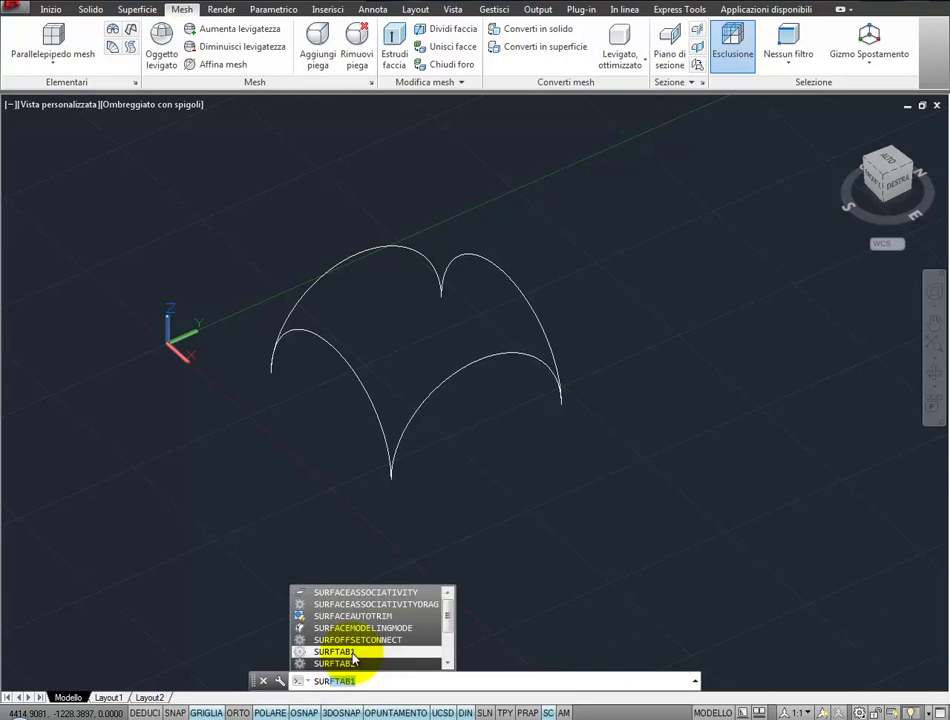
click(345, 652)
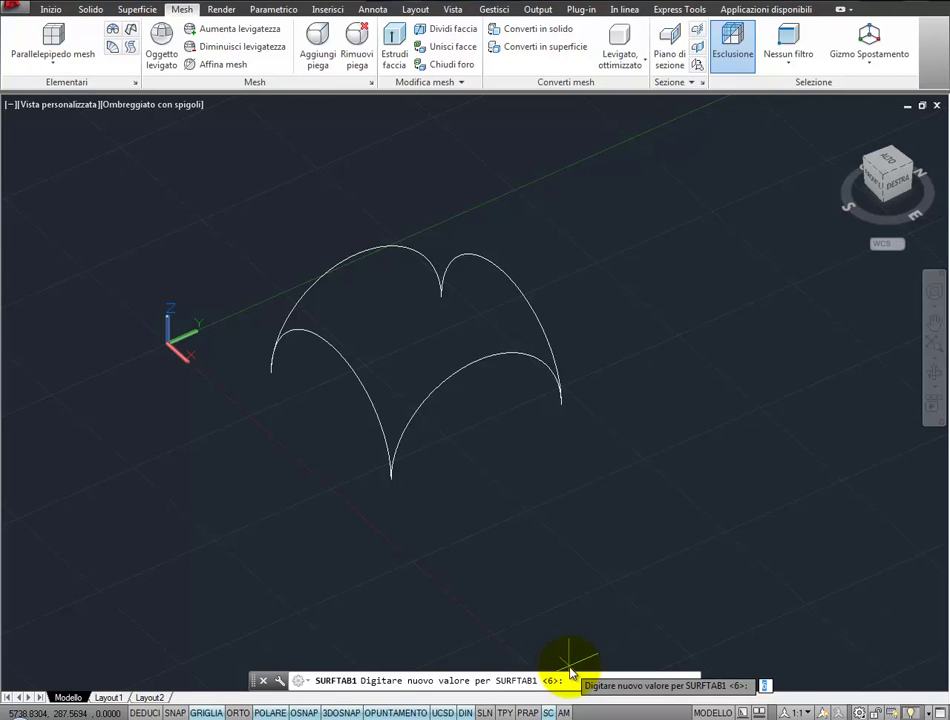
text(20)
key(Return)
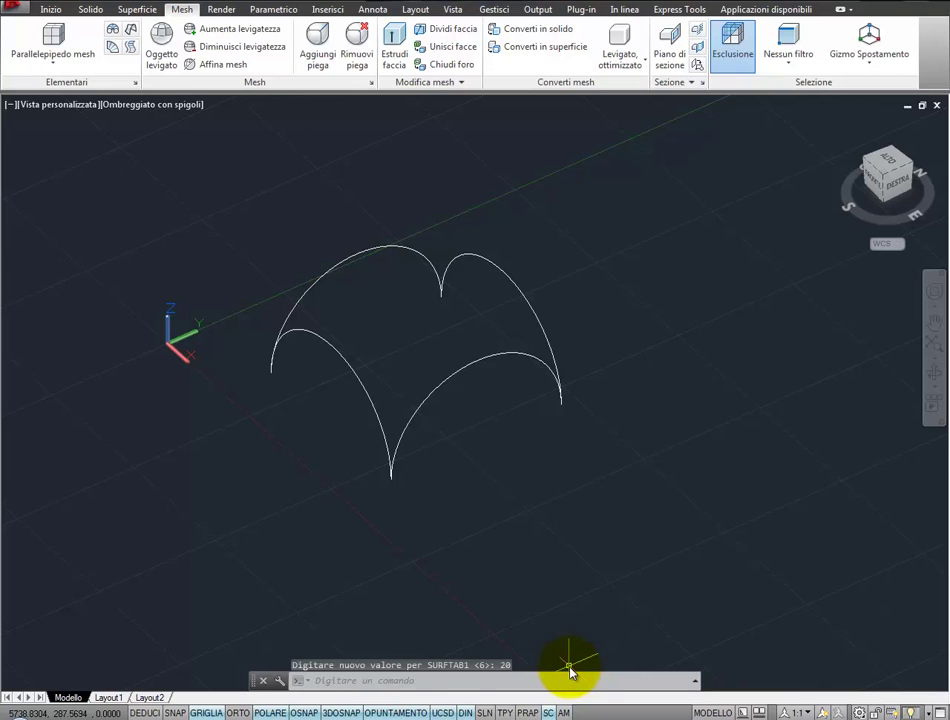
text(SURF)
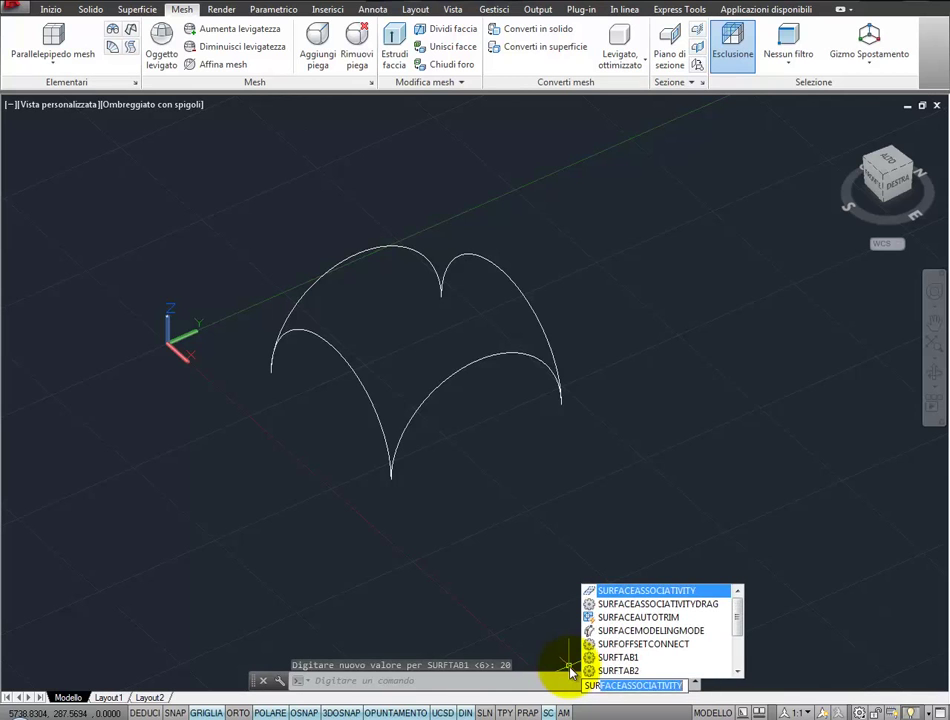
click(633, 670)
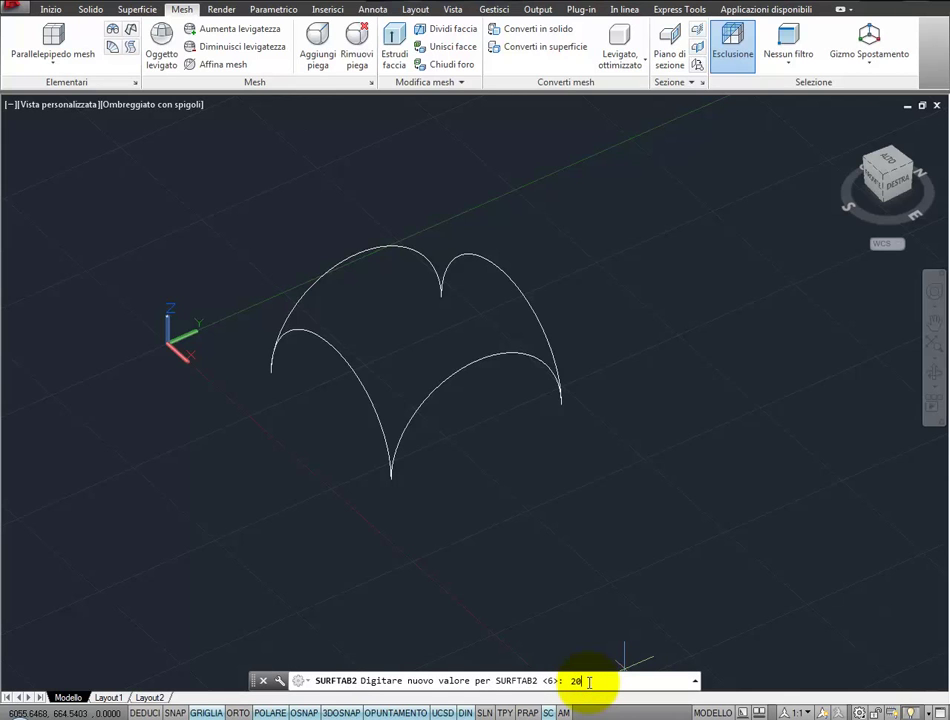
key(Return)
Step: Build a SUPCOON mesh from the upper-left, upper-right, lower and left arcs, then orbit to inspect it
click(131, 32)
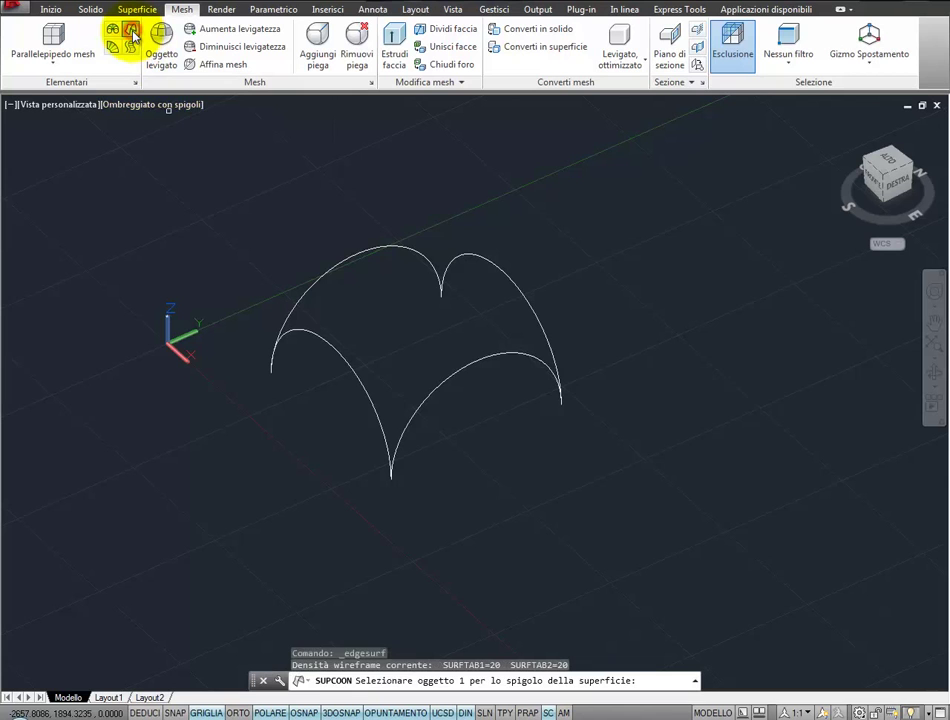
click(309, 292)
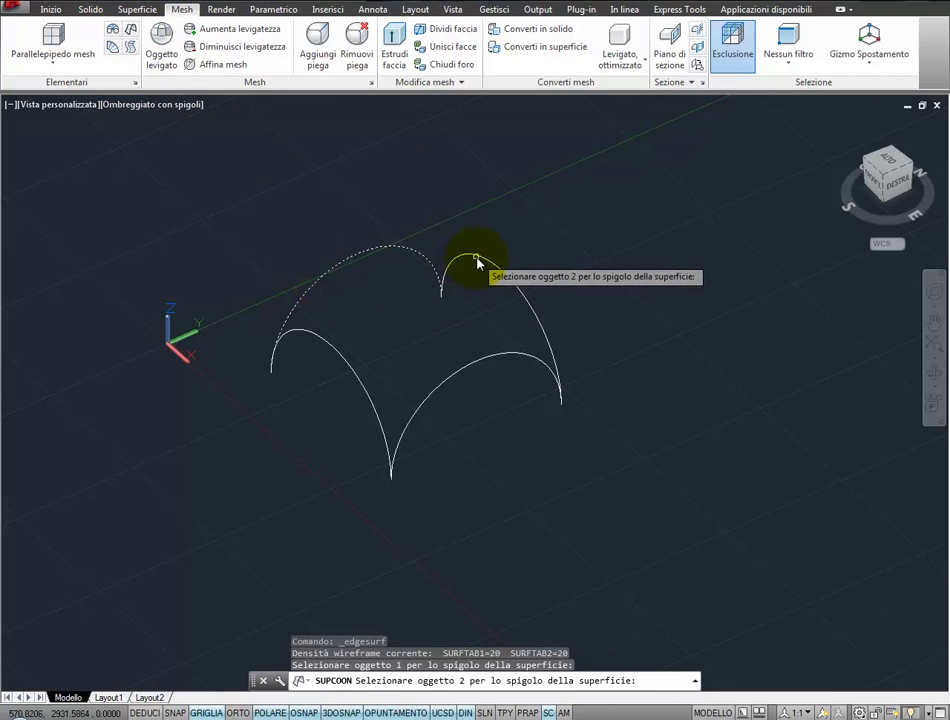
click(477, 260)
click(477, 362)
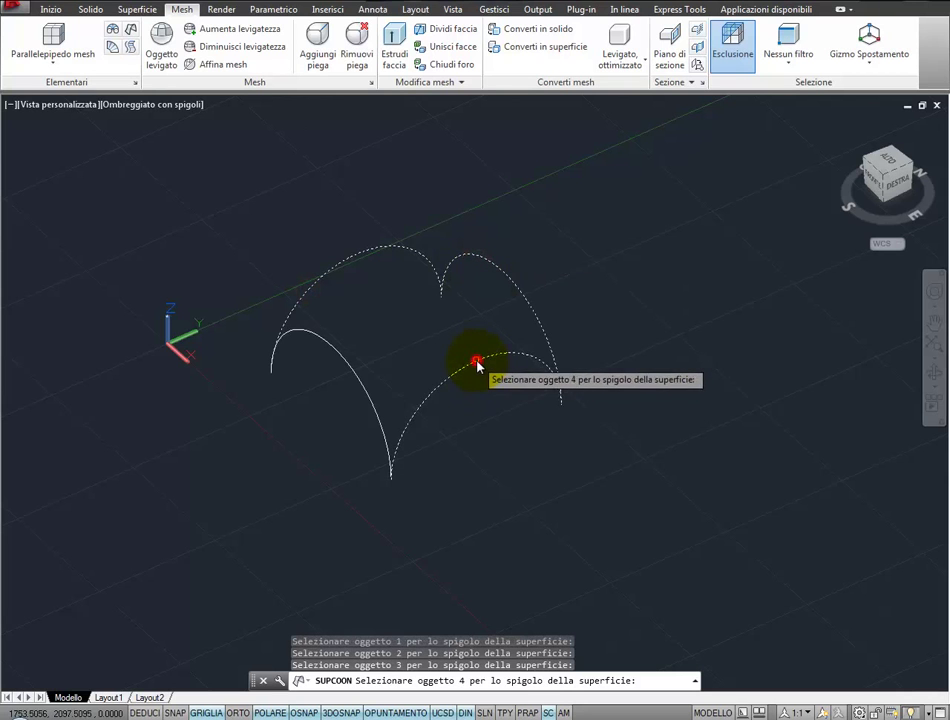
click(343, 377)
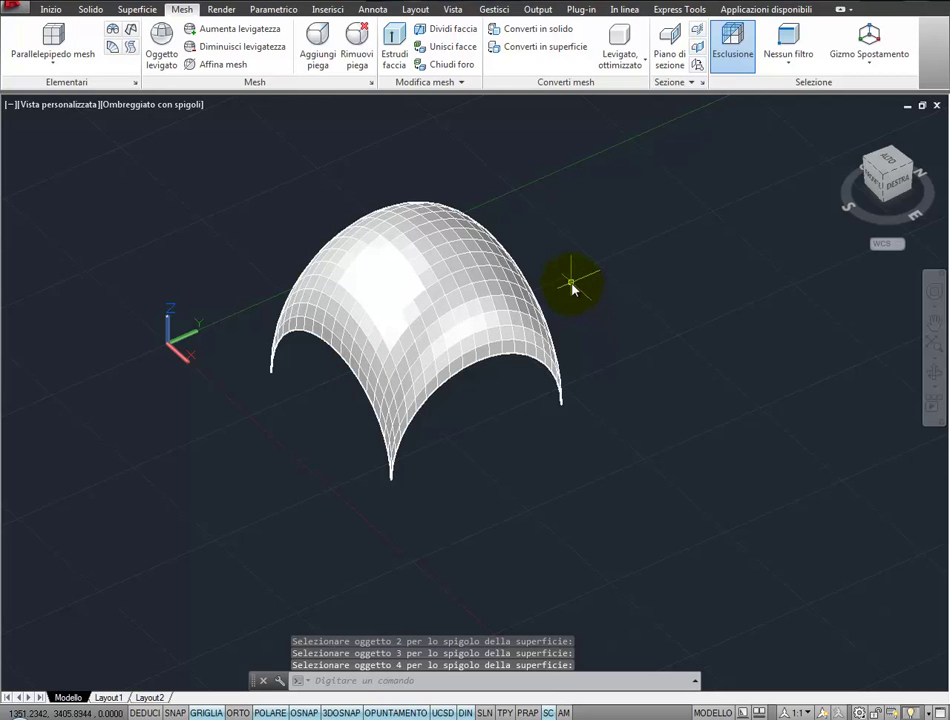
mouse_move(553, 282)
shift+middle_down()
mouse_move(327, 255)
mouse_move(367, 388)
mouse_move(492, 394)
mouse_move(551, 290)
mouse_move(571, 274)
mouse_move(533, 276)
mouse_move(516, 261)
shift+middle_up()
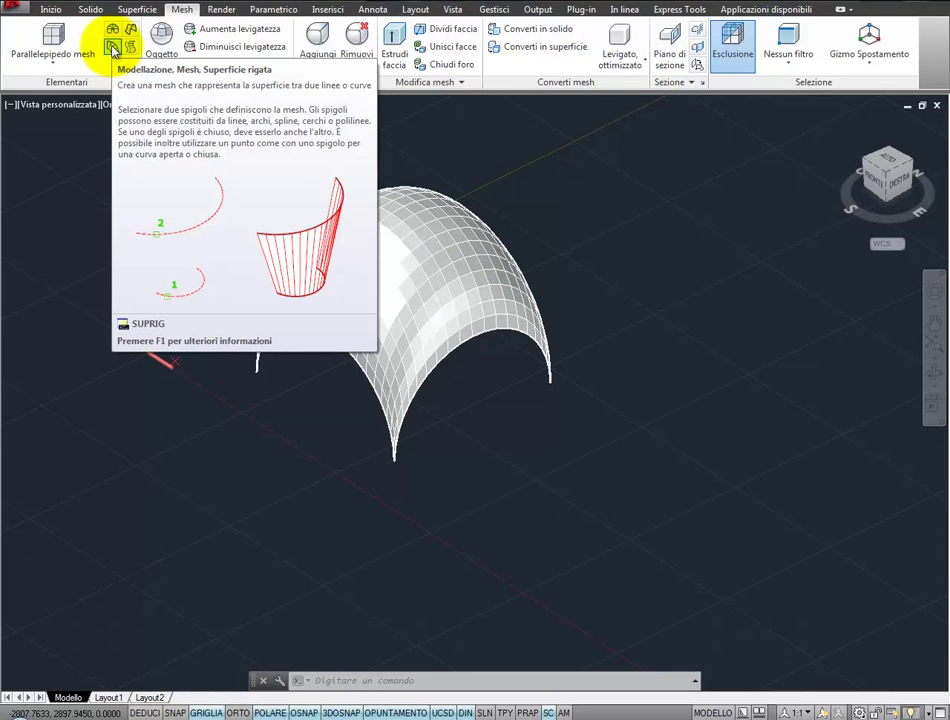
Step: Draw a two-point line on the ground in front of the dome mesh
click(40, 10)
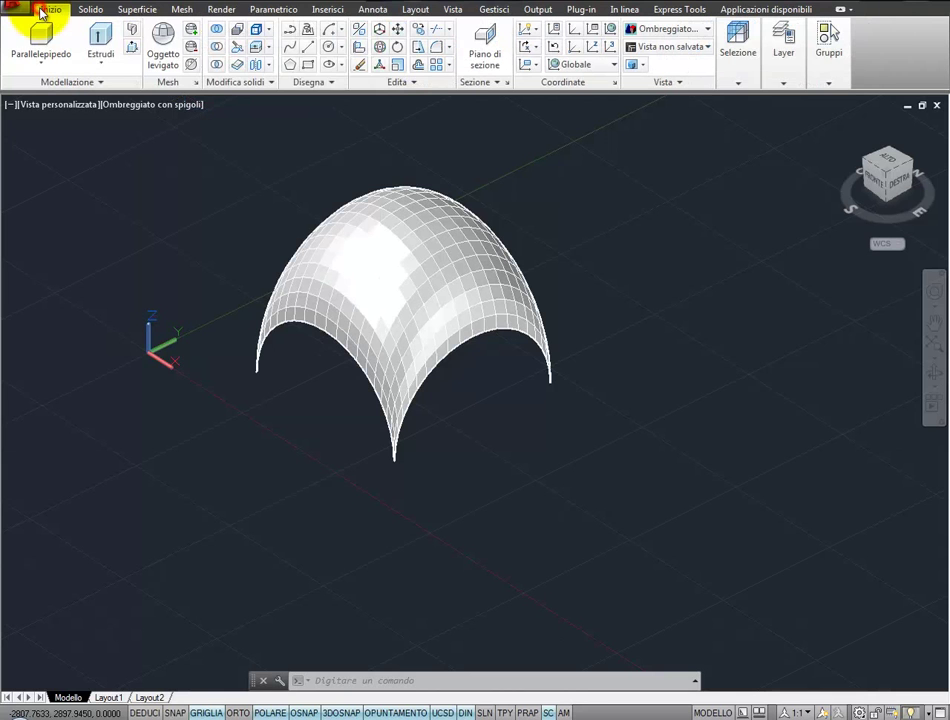
click(309, 47)
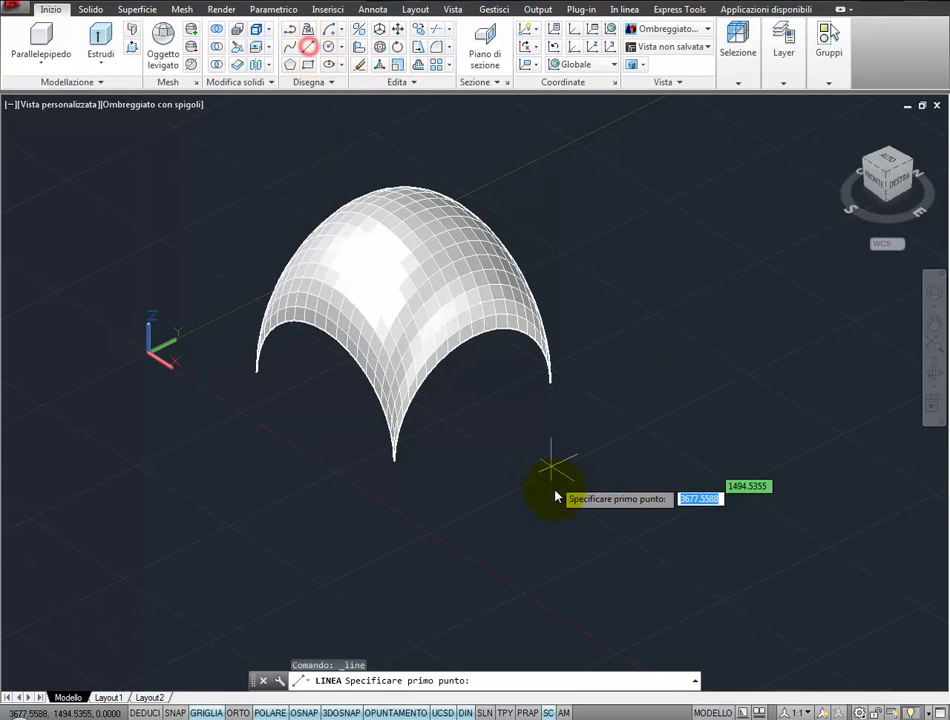
click(477, 560)
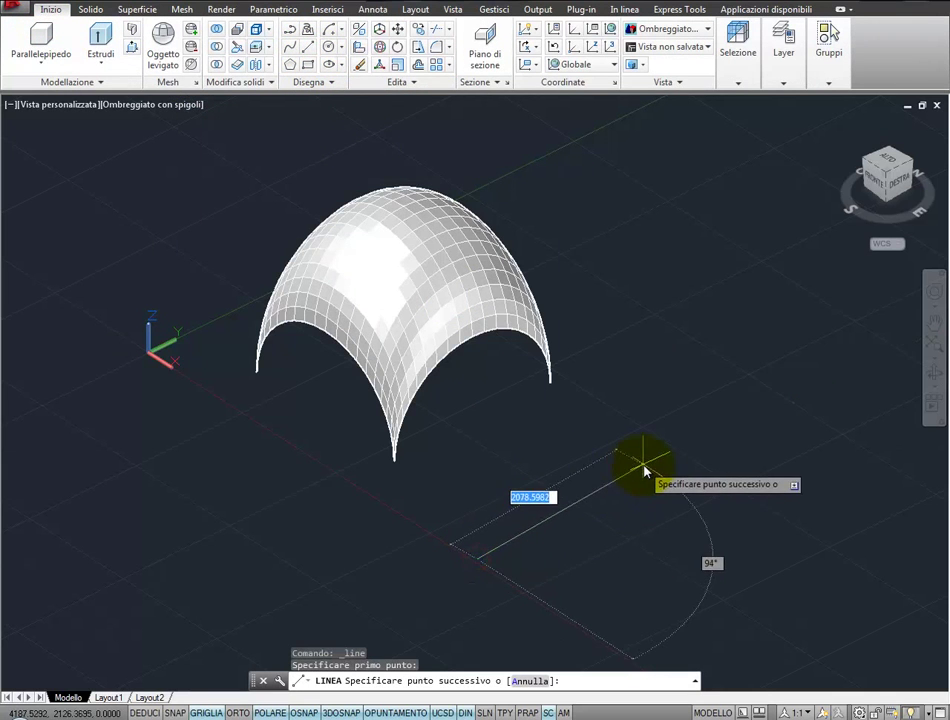
click(651, 470)
key(Return)
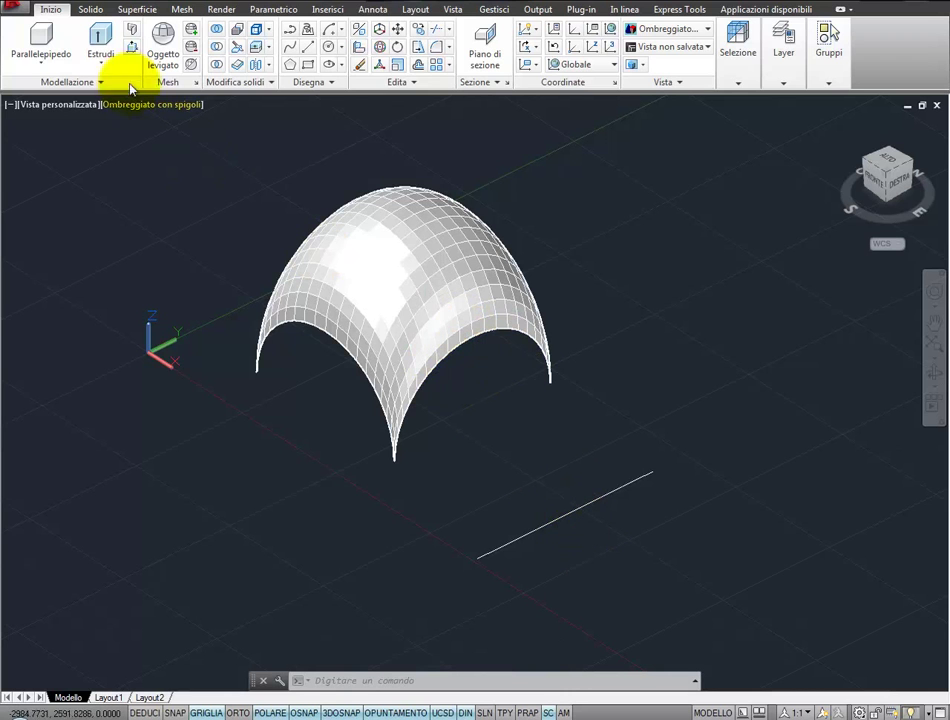
click(182, 10)
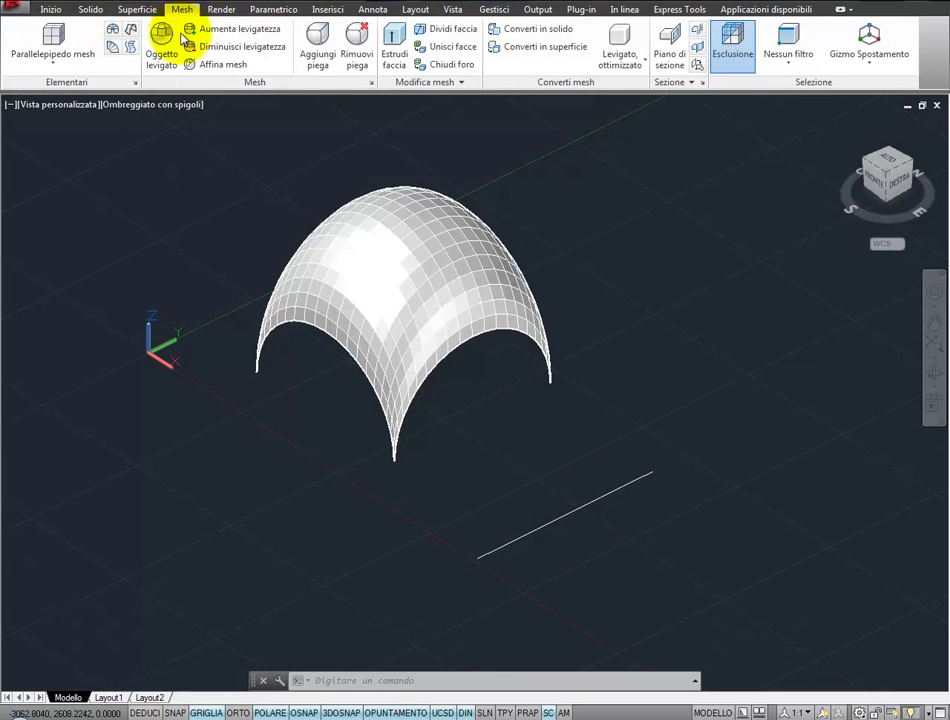
Step: Make a ruled mesh between the new line and the dome's front arc, then undo it
click(110, 46)
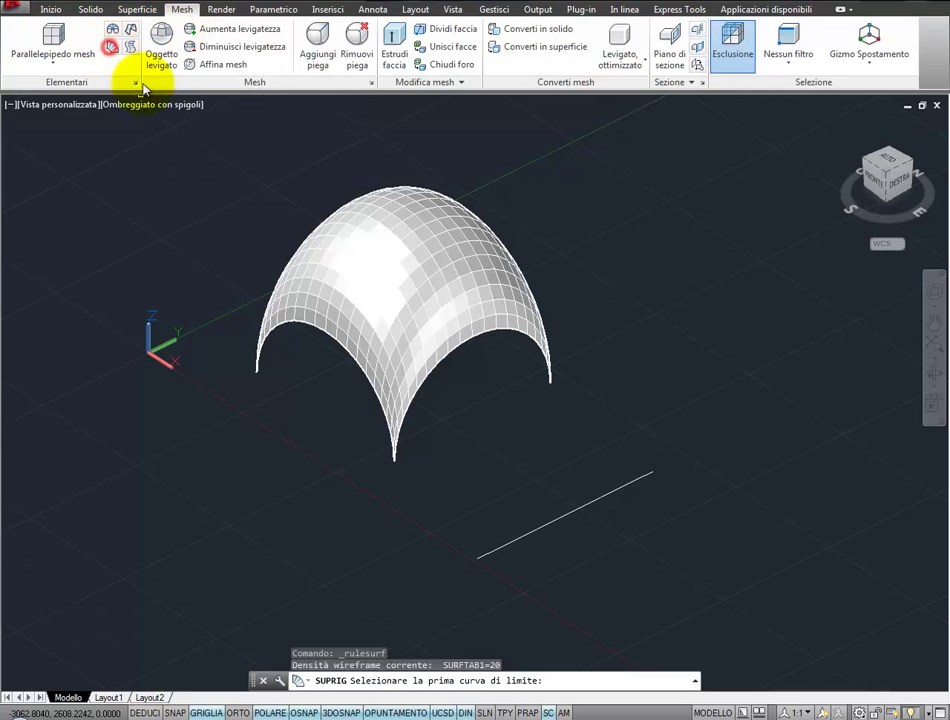
click(563, 521)
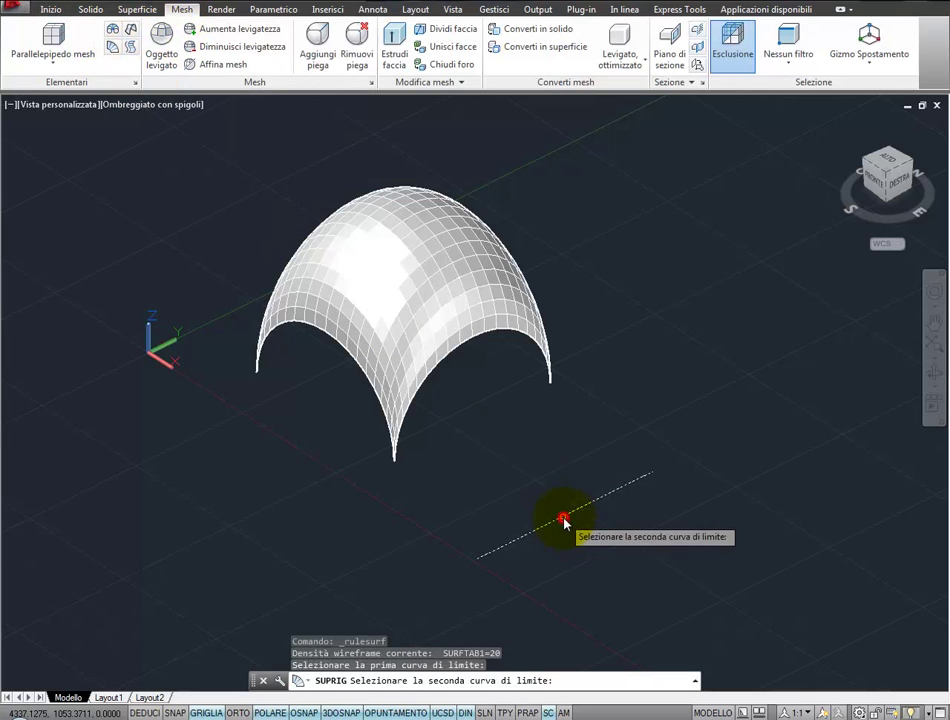
click(481, 341)
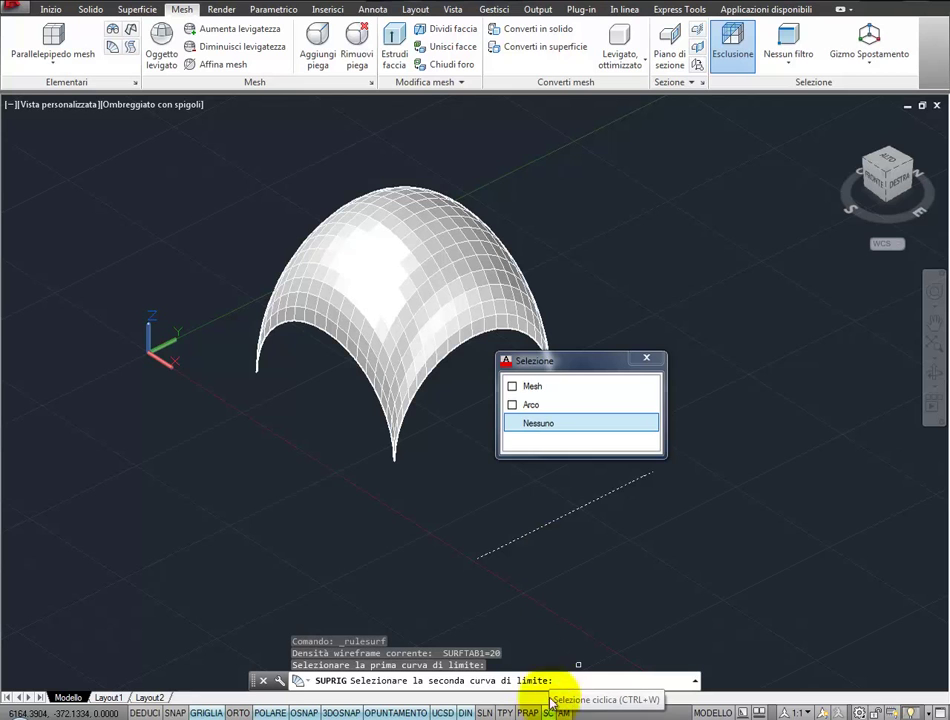
click(532, 405)
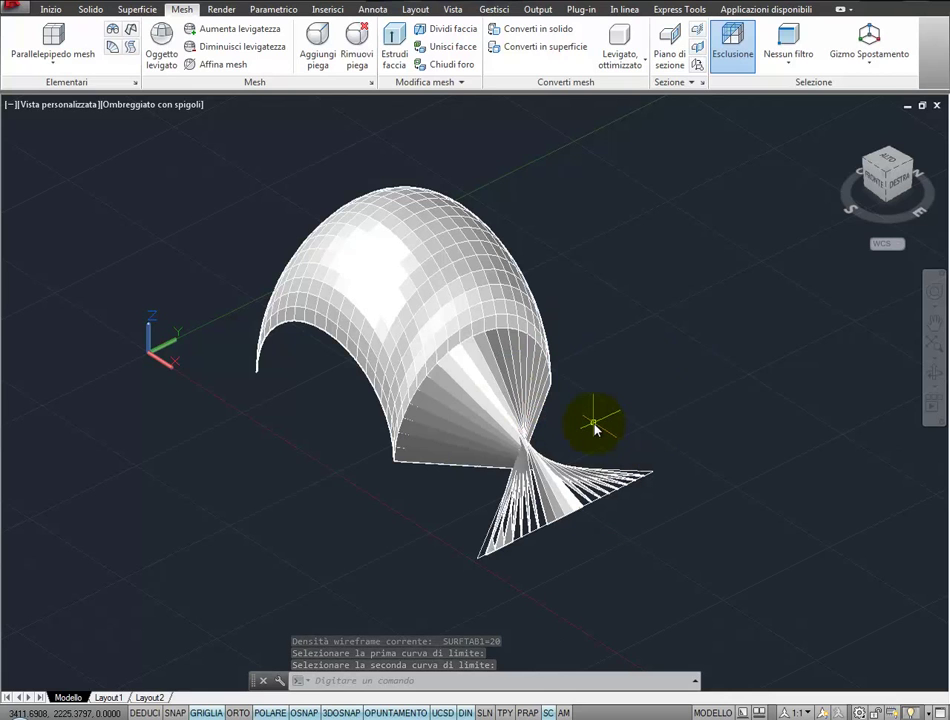
key(ctrl+z)
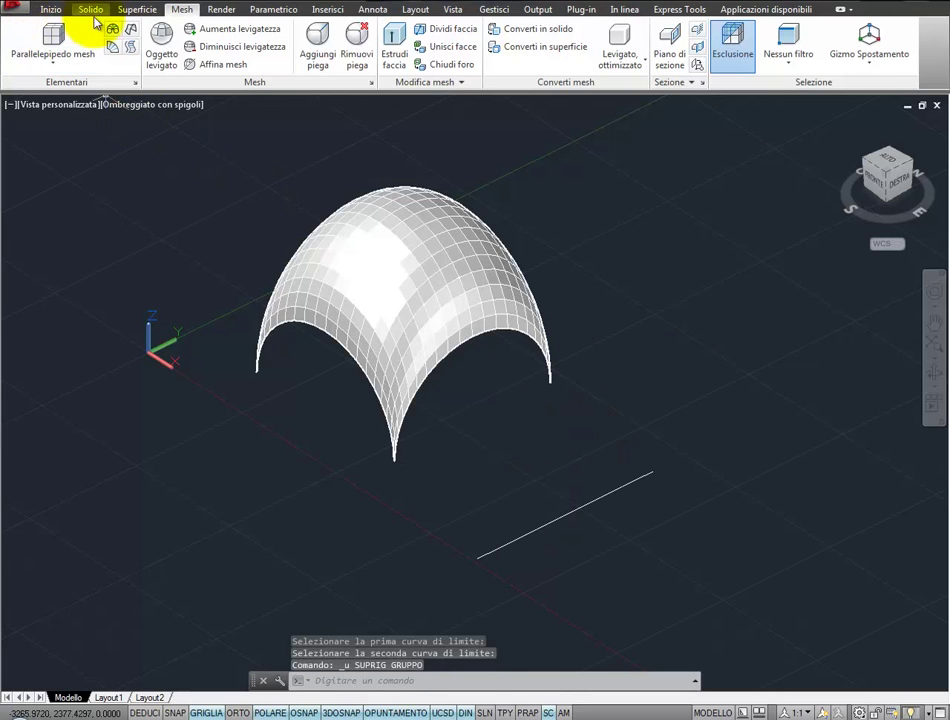
Step: Create a RULESURF ruled mesh between the straight line and the dome's front edge arc
click(112, 45)
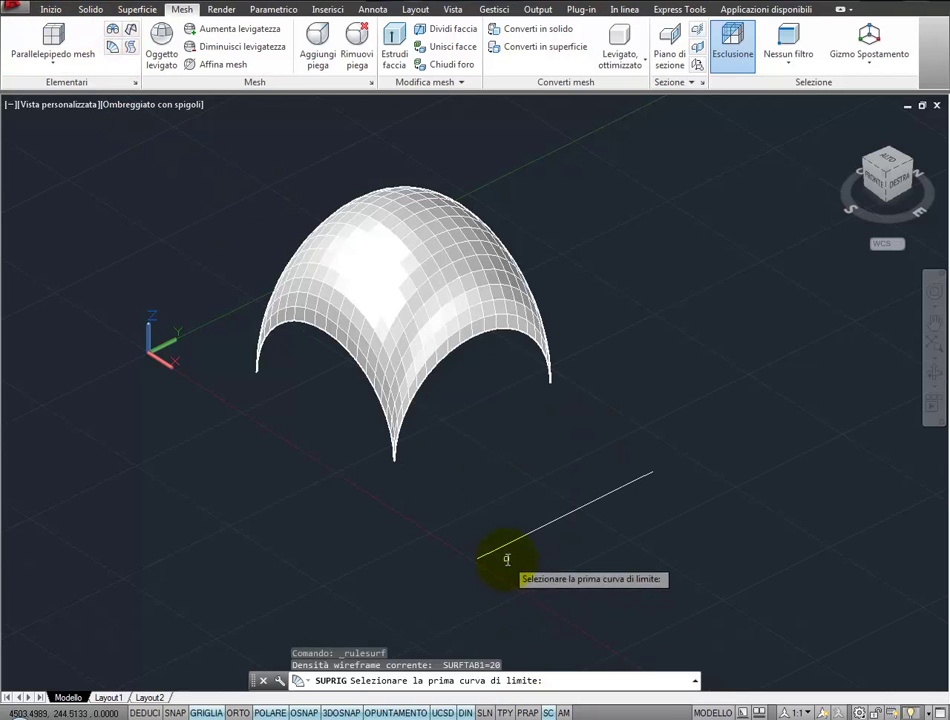
click(502, 549)
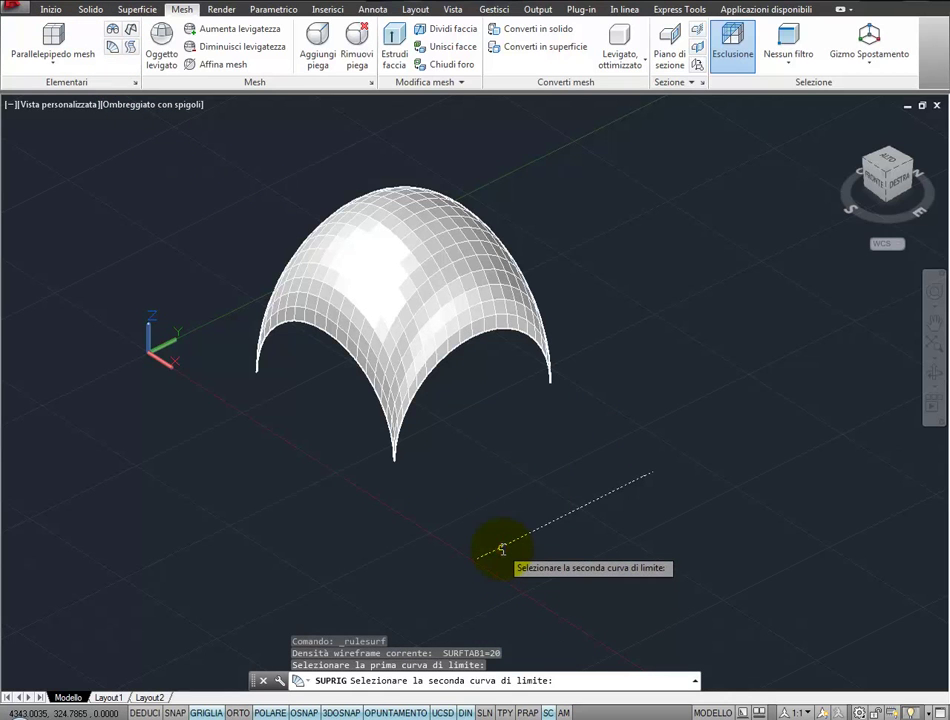
click(417, 400)
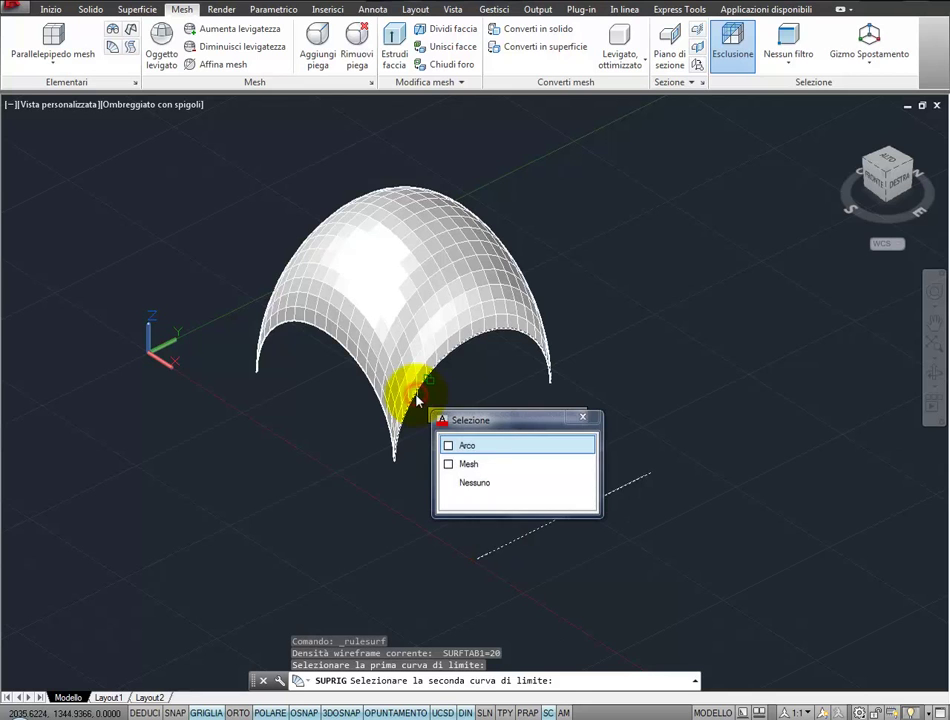
click(474, 446)
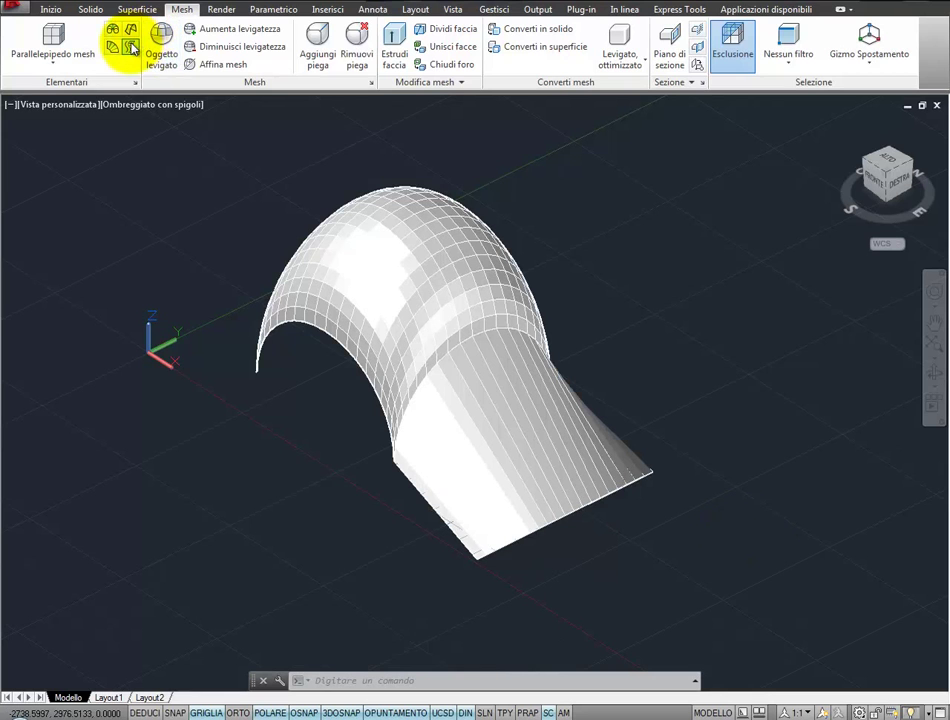
mouse_move(131, 47)
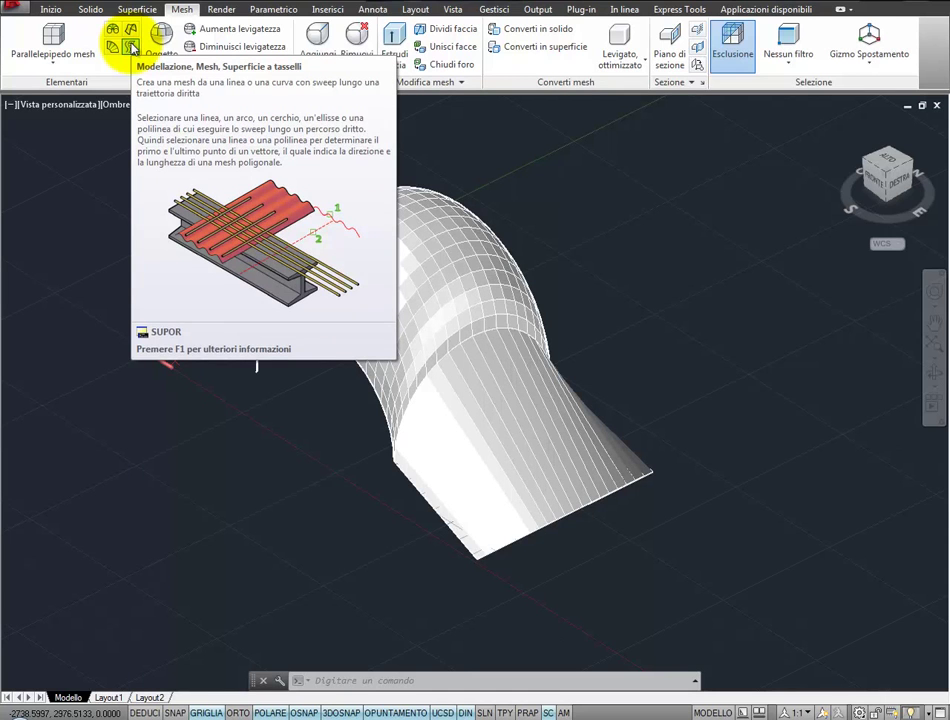
Step: Extrude the dome's left edge arc along the line's direction with TABSURF into a barrel vault
click(131, 47)
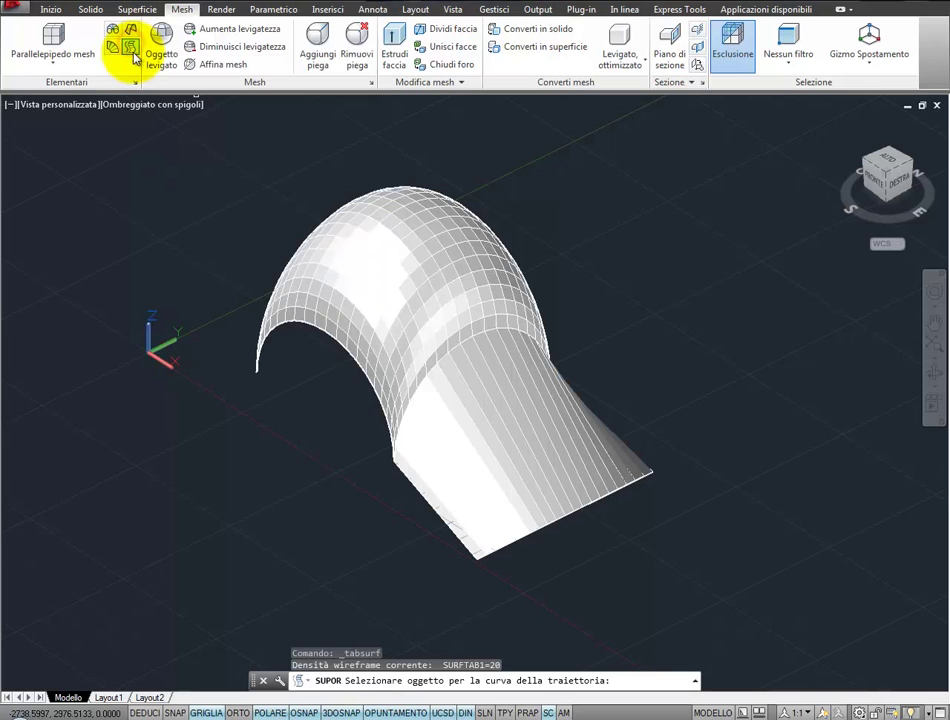
click(294, 329)
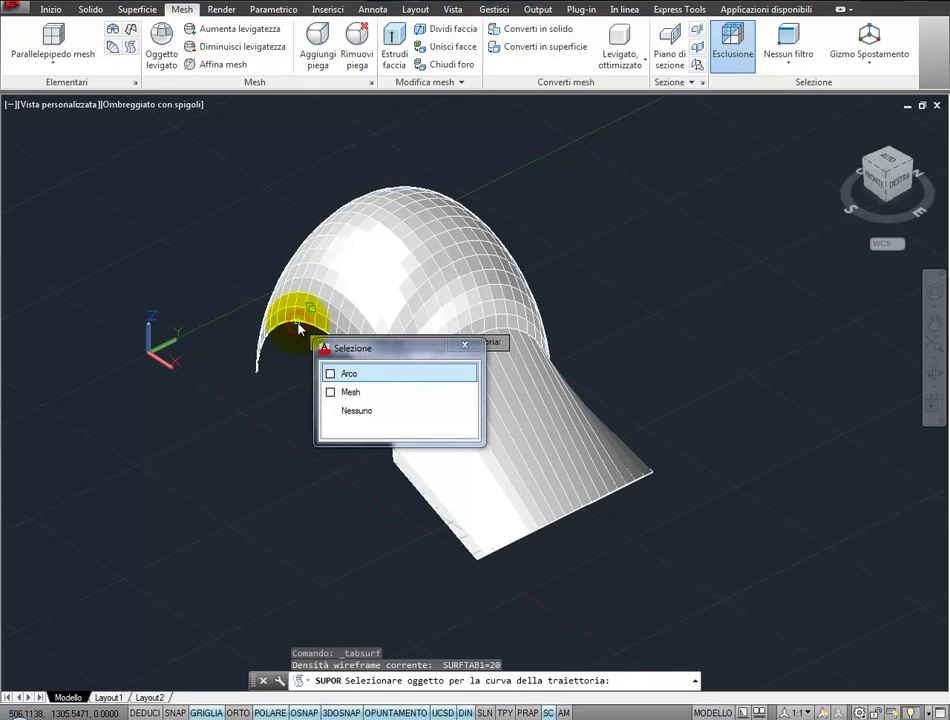
click(345, 375)
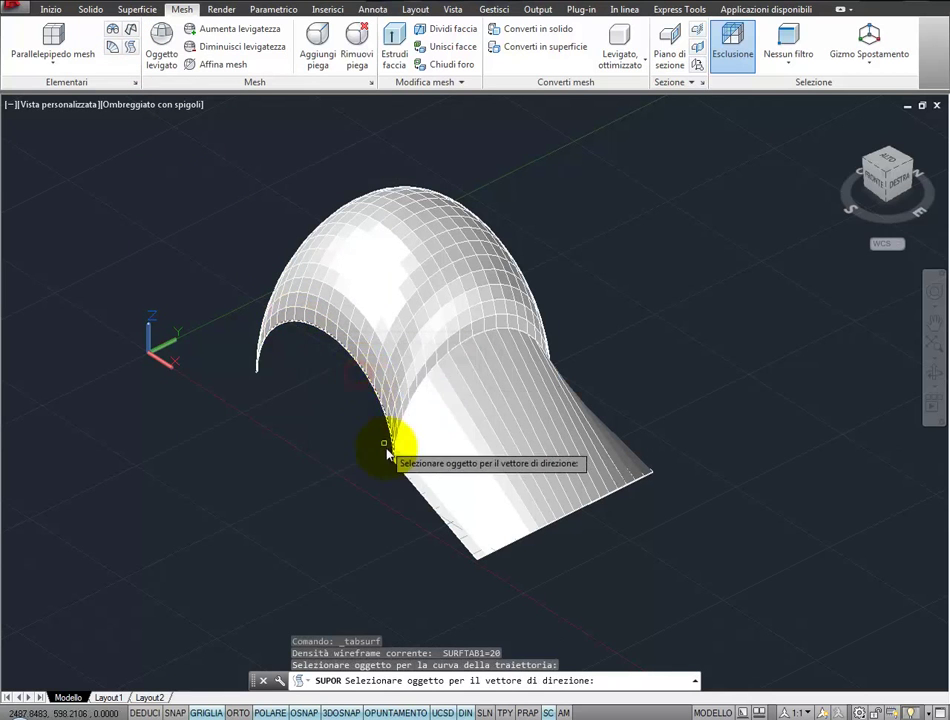
click(577, 515)
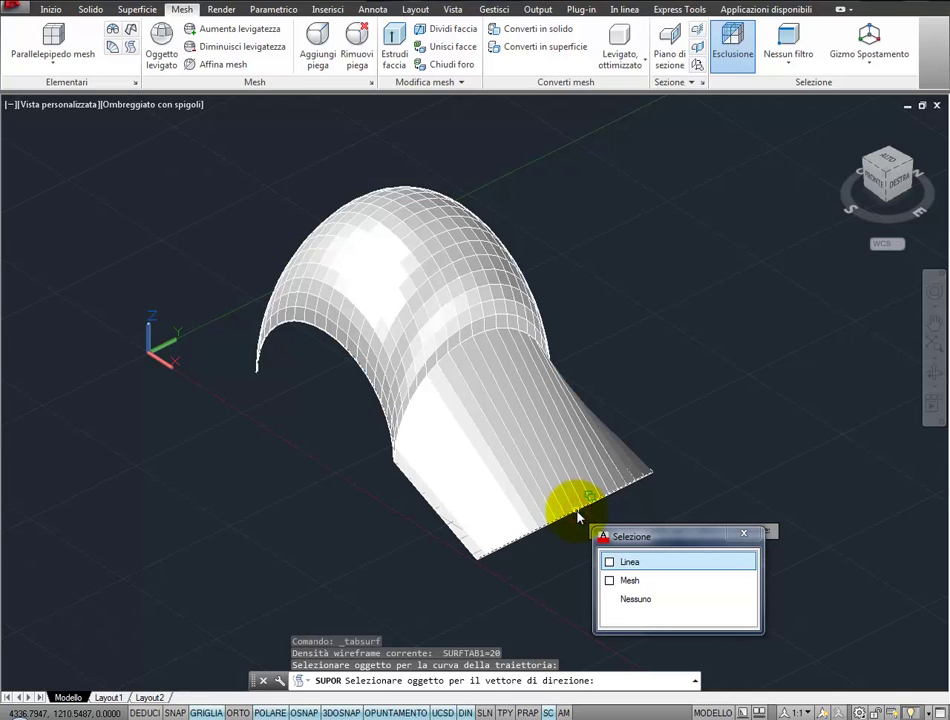
click(617, 561)
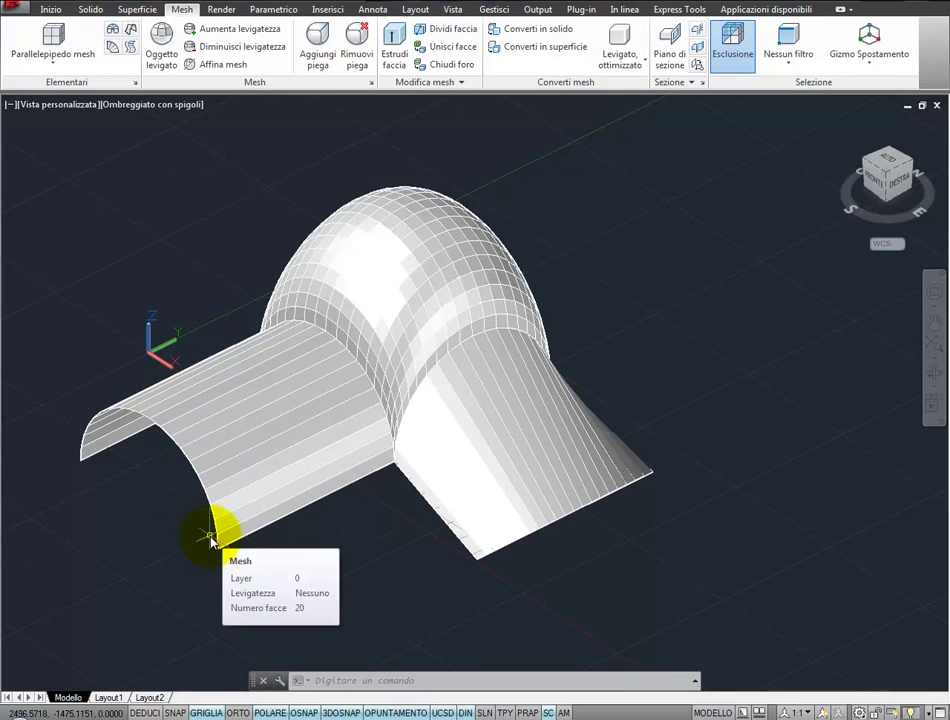
scroll(210, 540, down, 1)
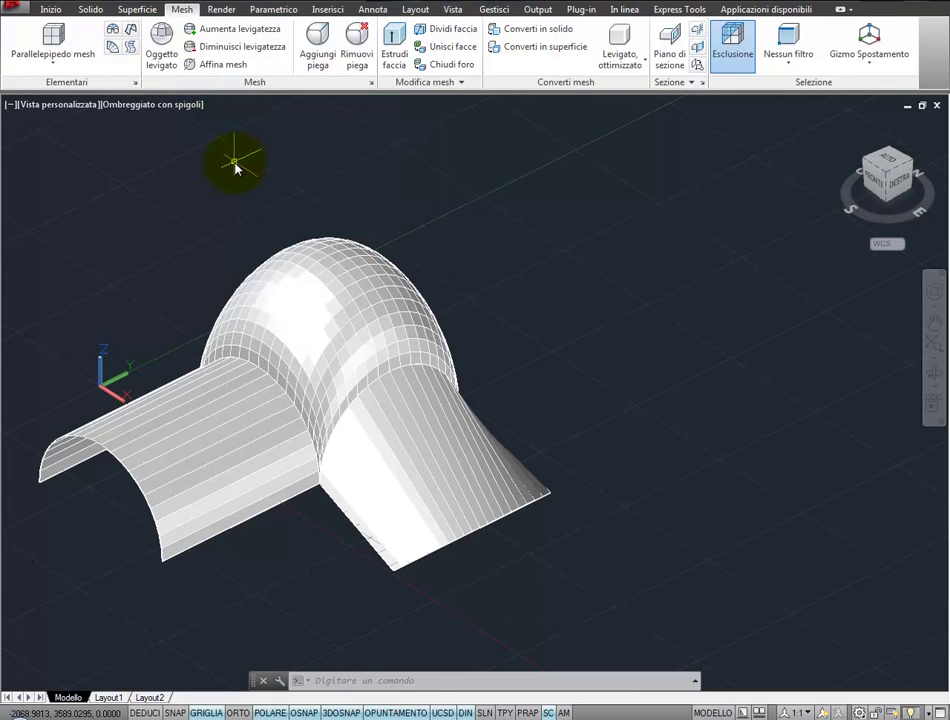
Step: Draw a solid sphere centred to the right of the vaults, clicking to set its radius
click(46, 11)
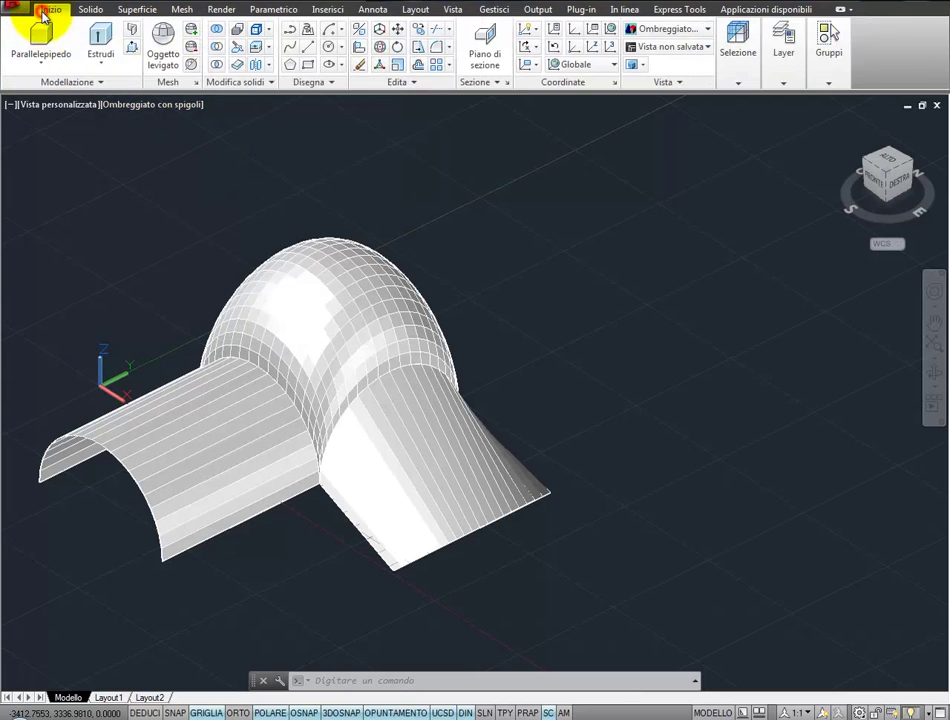
click(88, 10)
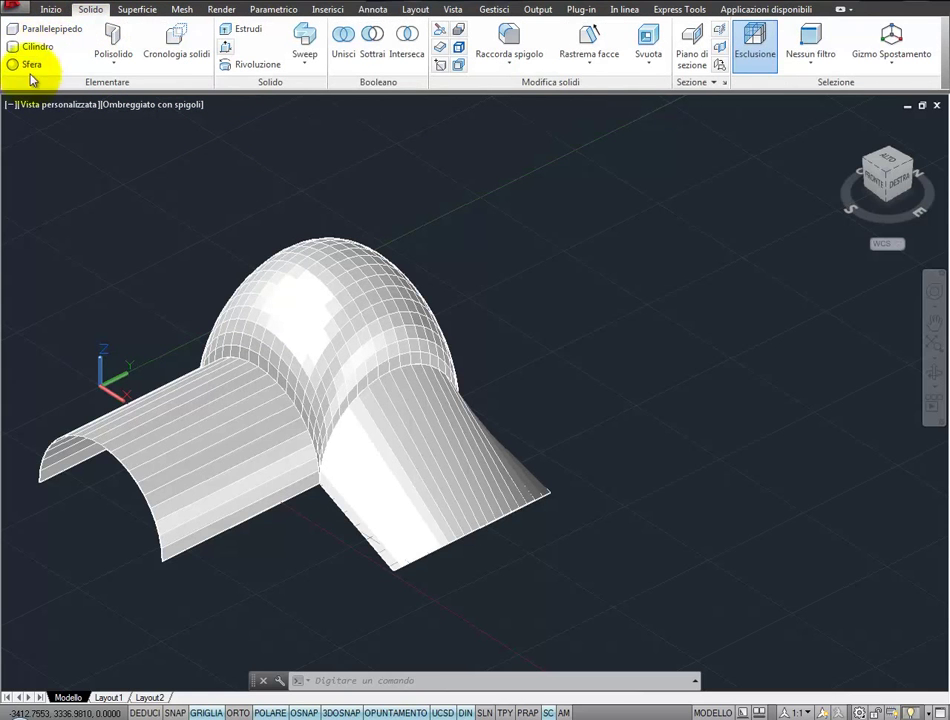
click(30, 64)
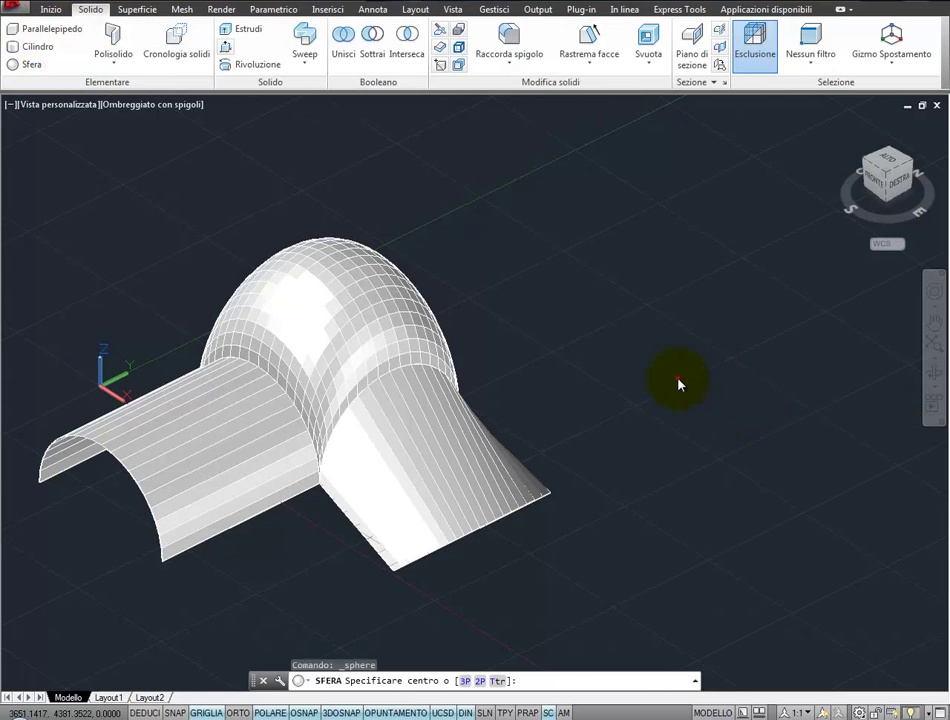
click(679, 378)
click(726, 330)
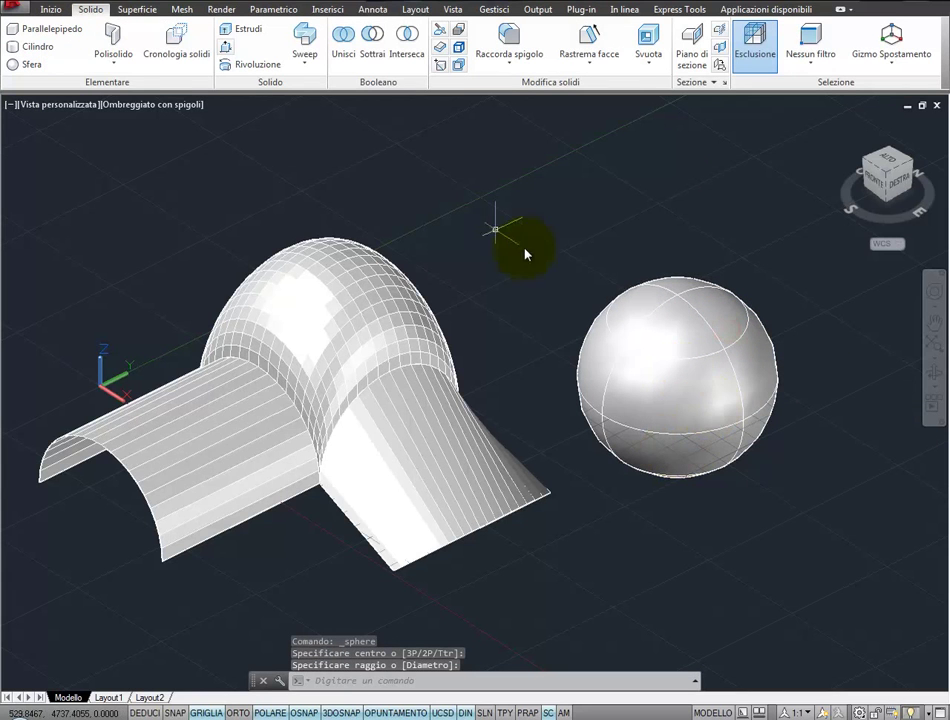
click(181, 12)
click(162, 42)
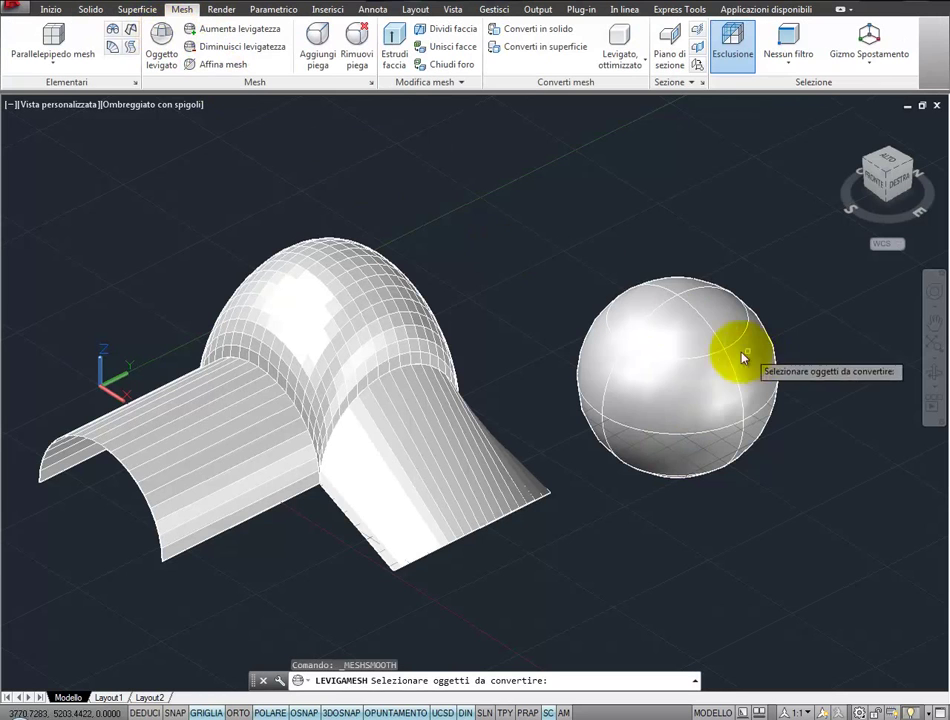
Step: Convert the sphere to a faceted smooth mesh and pan the view closer to it
click(662, 348)
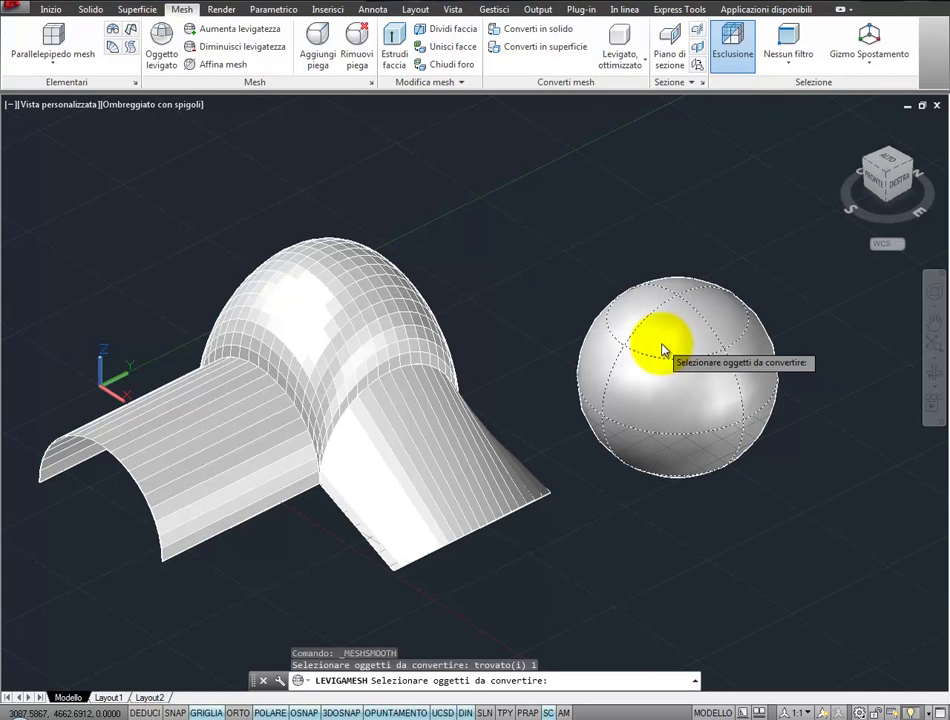
key(Return)
middle_drag(636, 382, 546, 300)
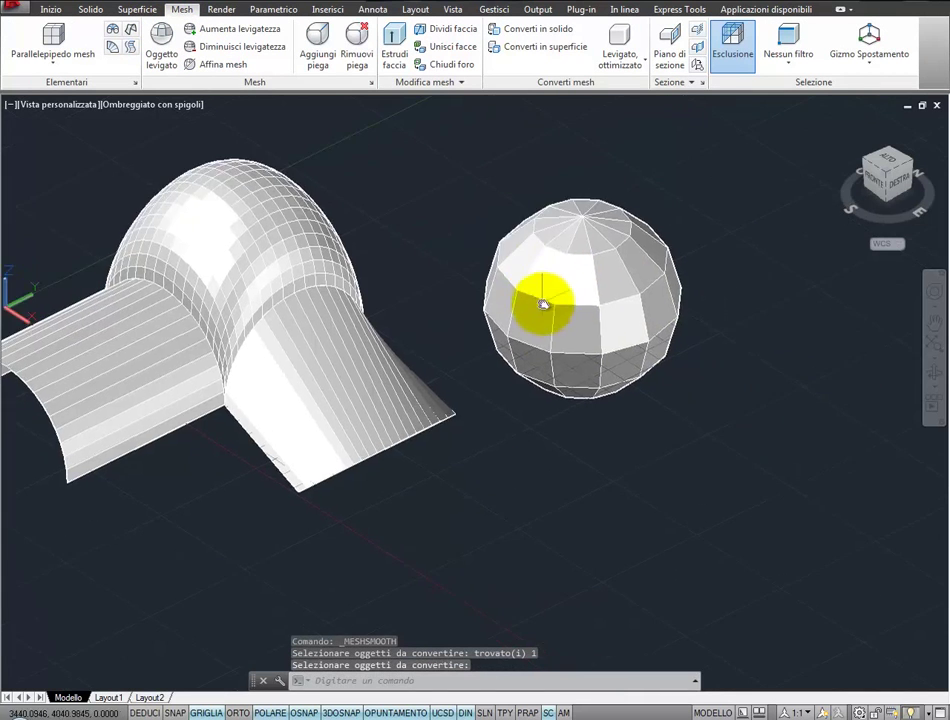
scroll(575, 296, up, 1)
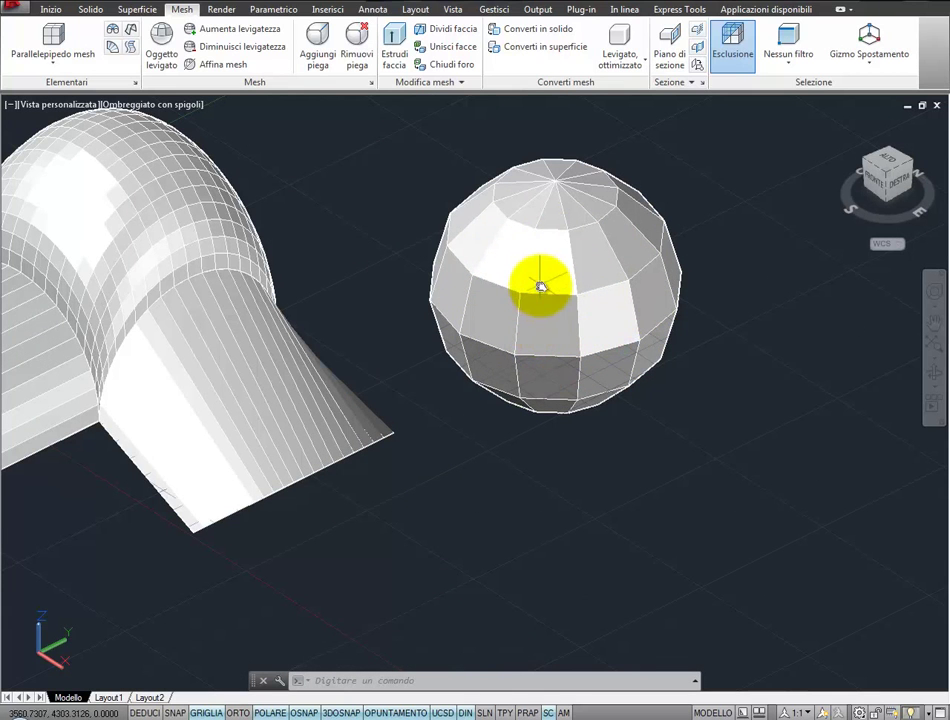
middle_drag(540, 284, 565, 317)
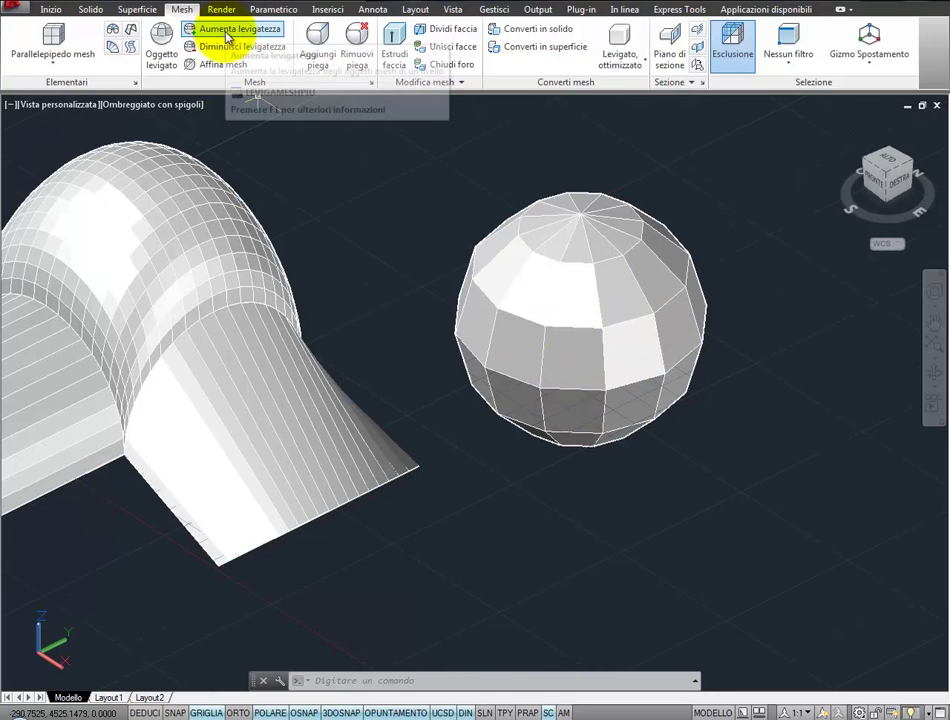
click(228, 36)
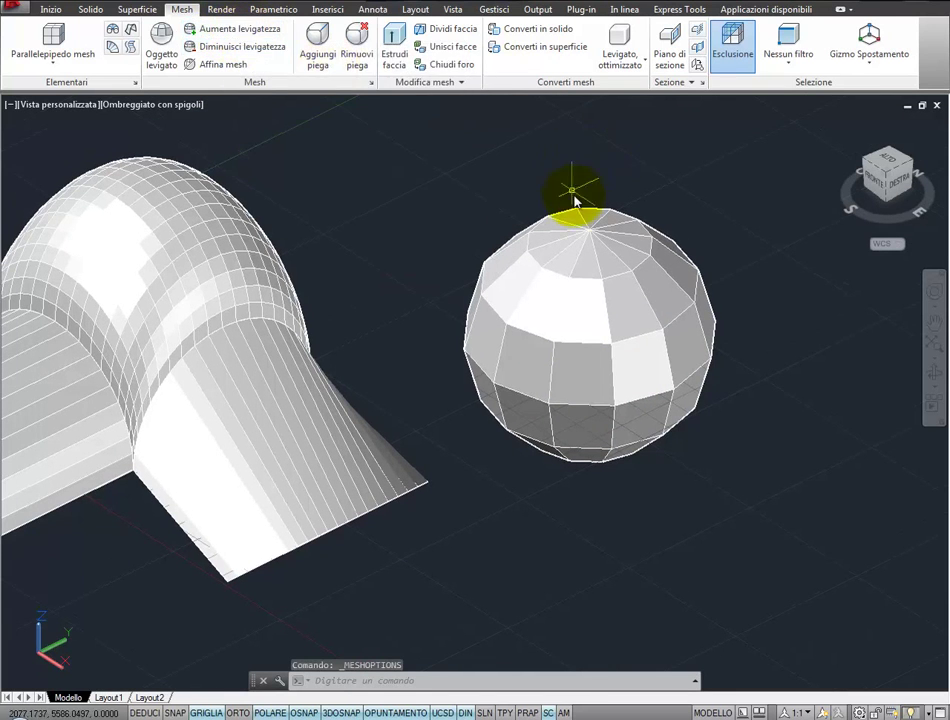